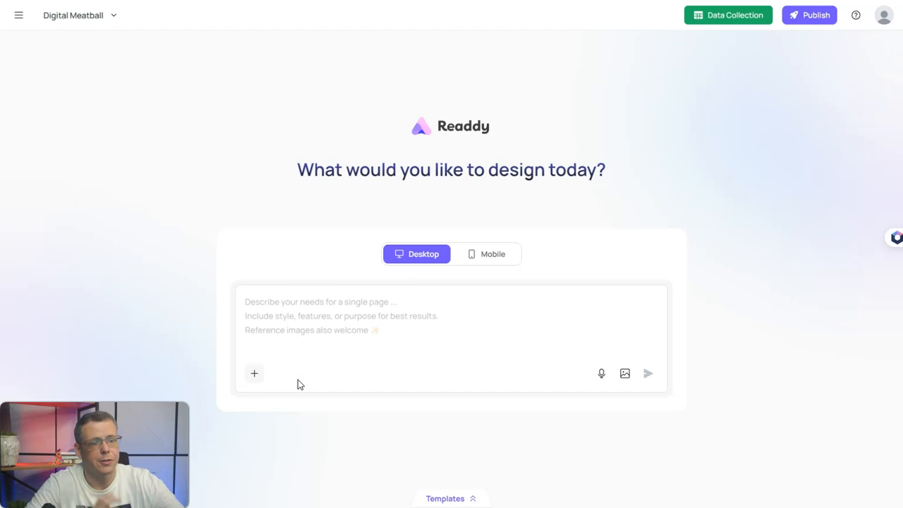
- Submit the prompt 'Hover board website. simple design, futuristic, colorful' to Readdy
left_click(372, 347)
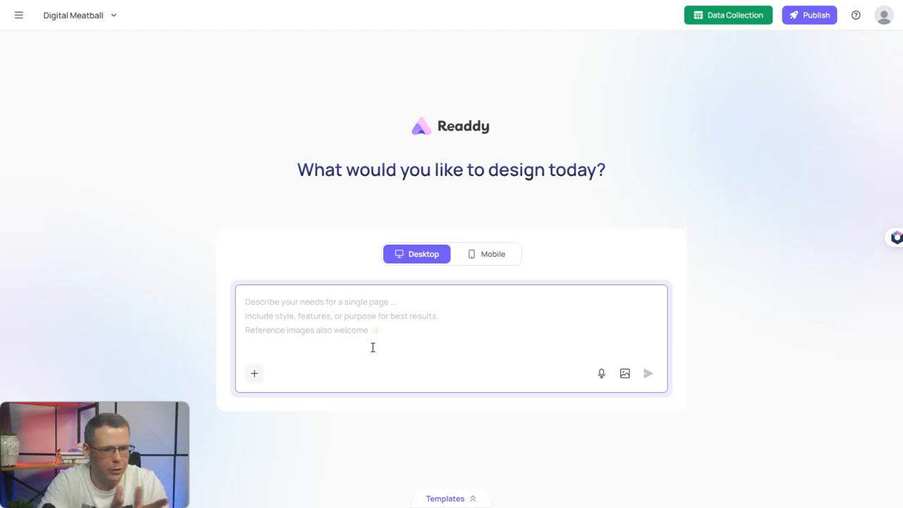
type("Hover")
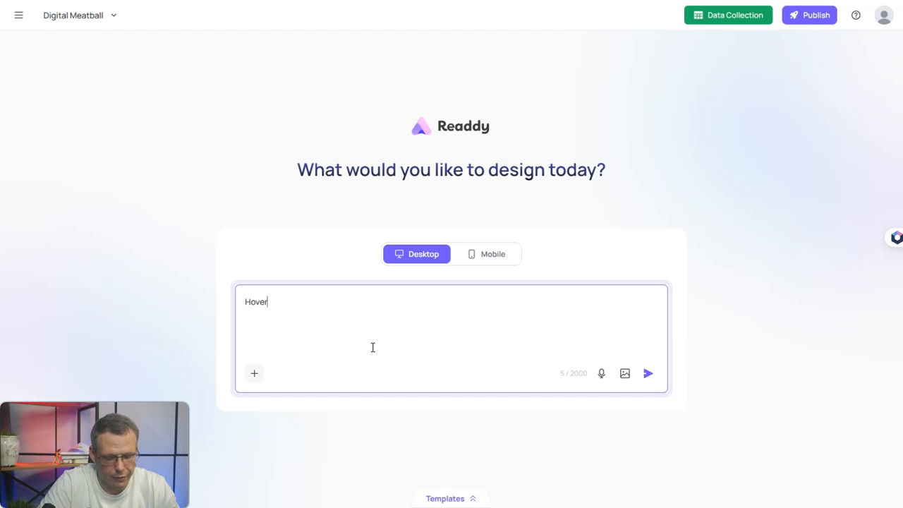
type(" boatc")
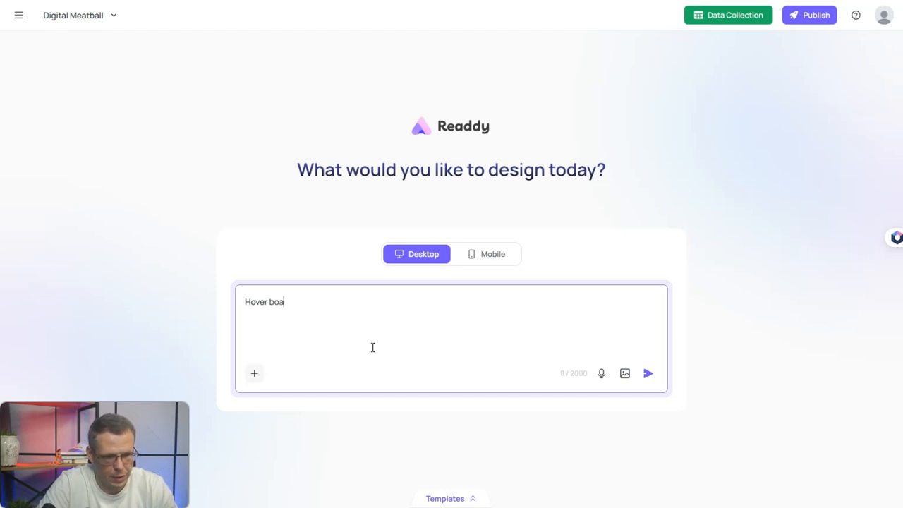
key("BackSpace")
key("BackSpace")
type("rd ")
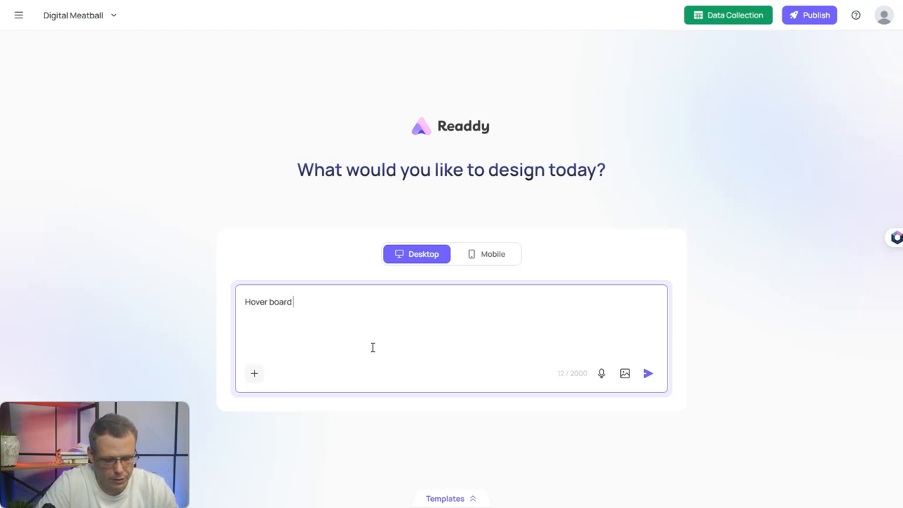
type("website")
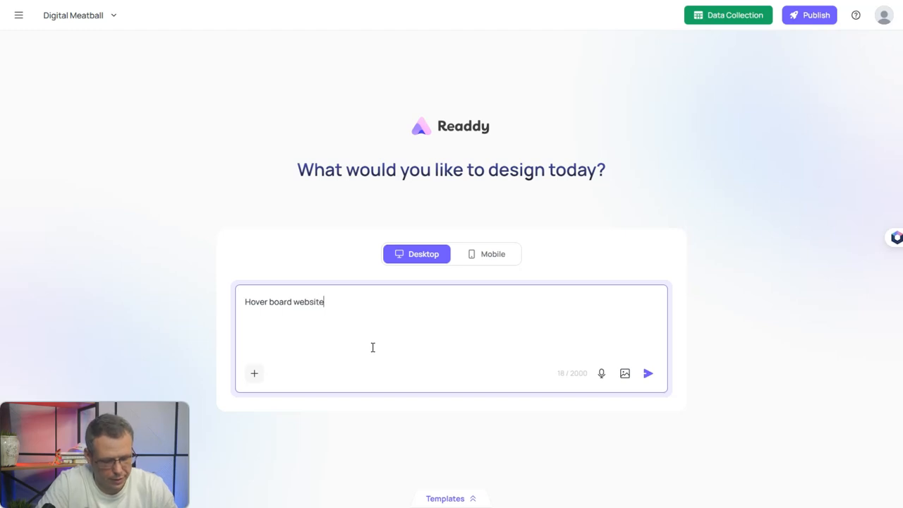
type(". simple design, produc")
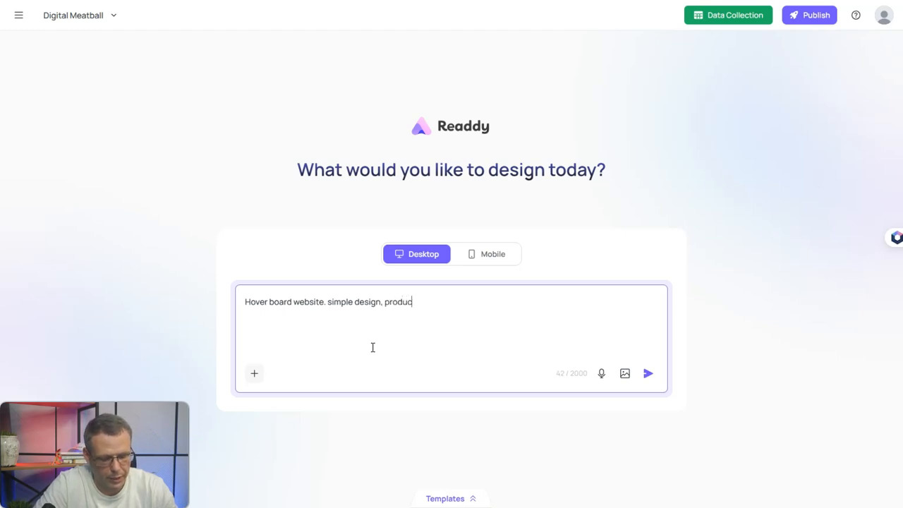
type("t pag")
key("BackSpace")
key("BackSpace")
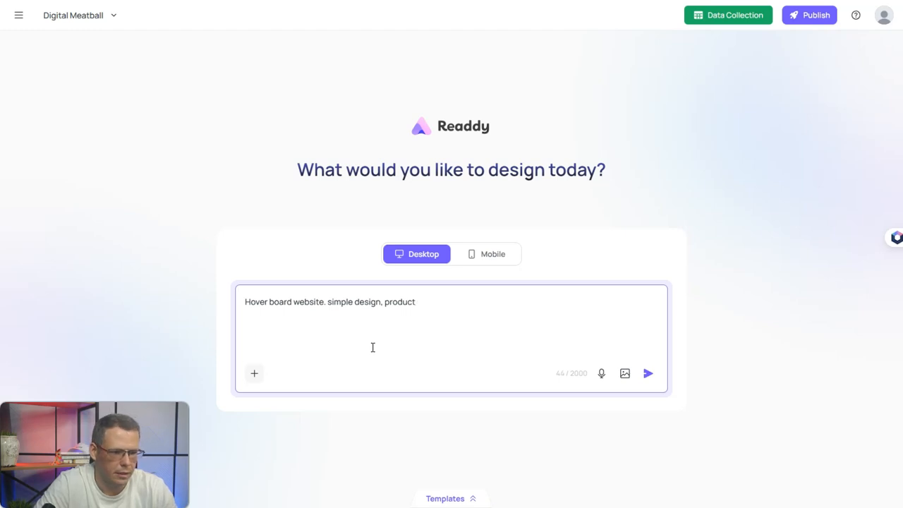
key("BackSpace")
key("BackSpace")
key("BackSpace")
key("BackSpace")
key("BackSpace")
key("BackSpace")
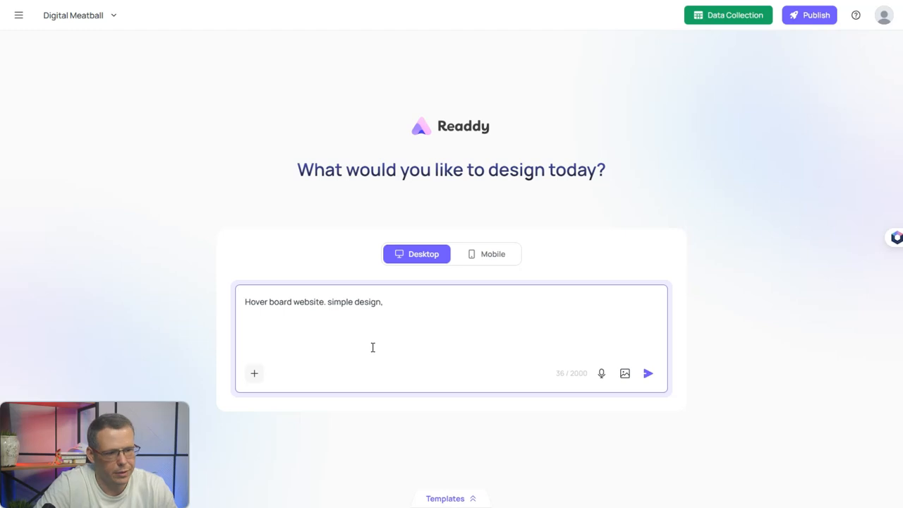
type("futur")
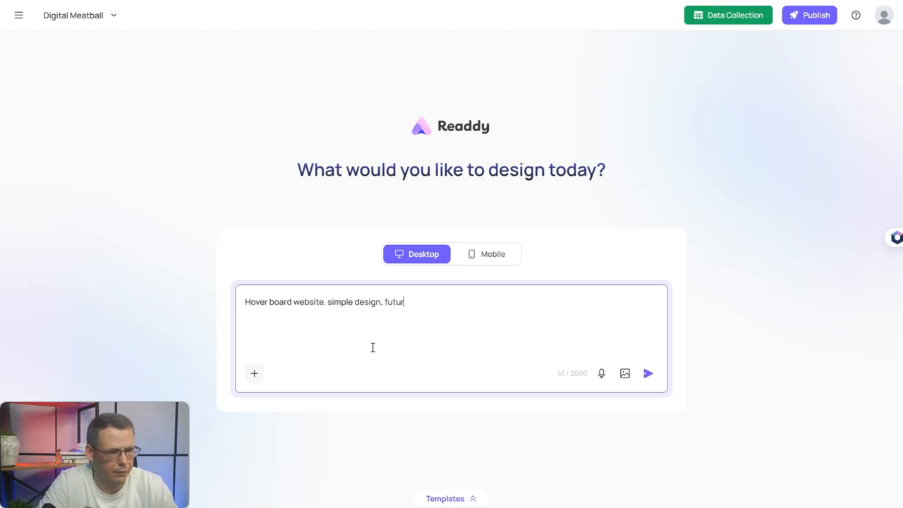
type("istiv")
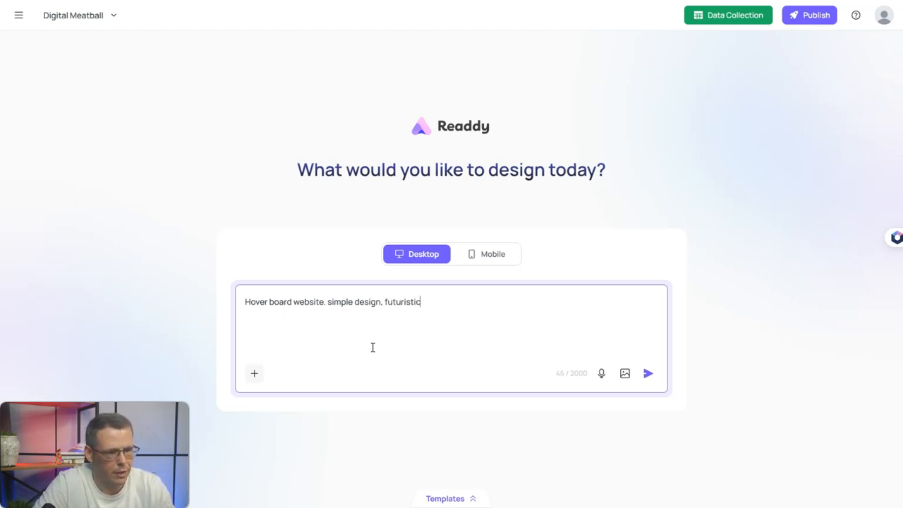
type(", ")
type("colorful.")
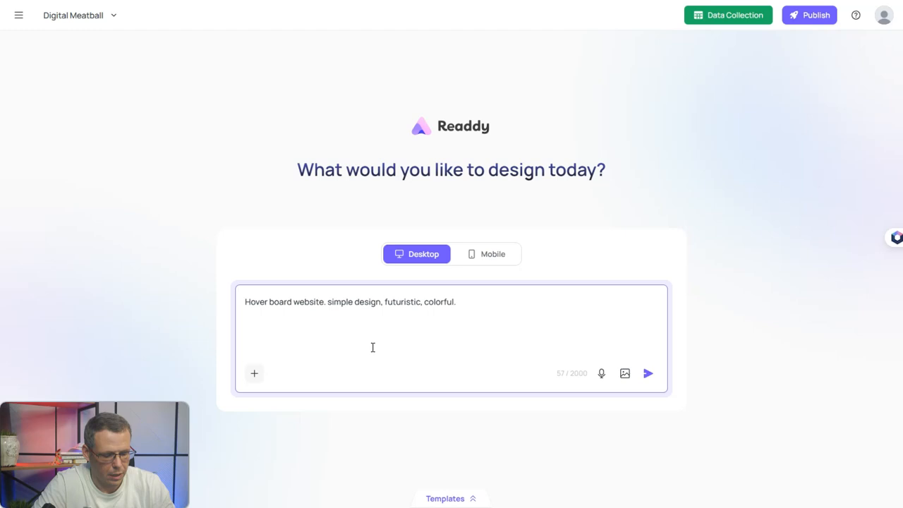
key("Return")
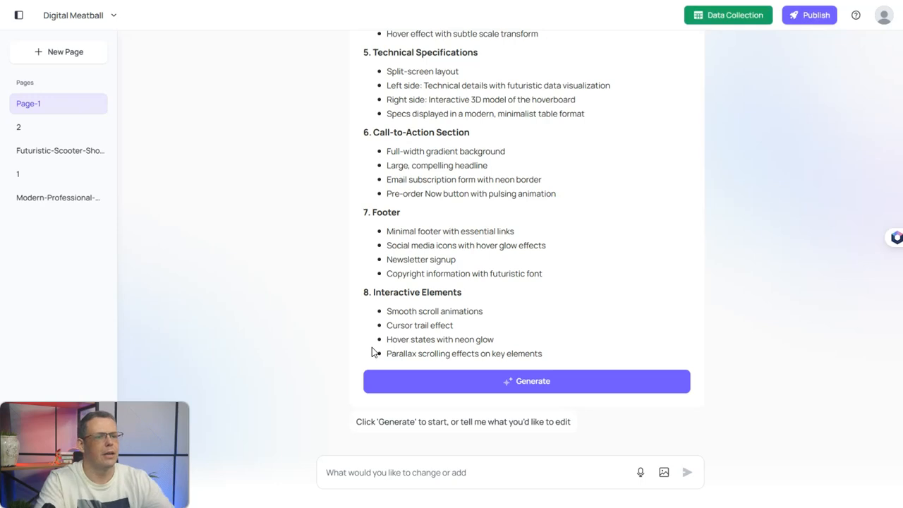
- Review the proposed eight-section hoverboard page plan and generate the page from it
scroll(353, 297, "up", 5)
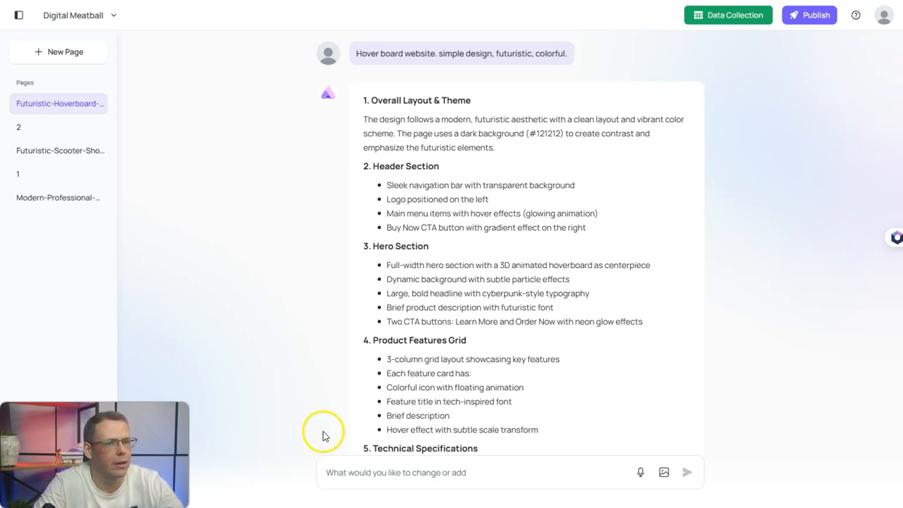
left_click(114, 20)
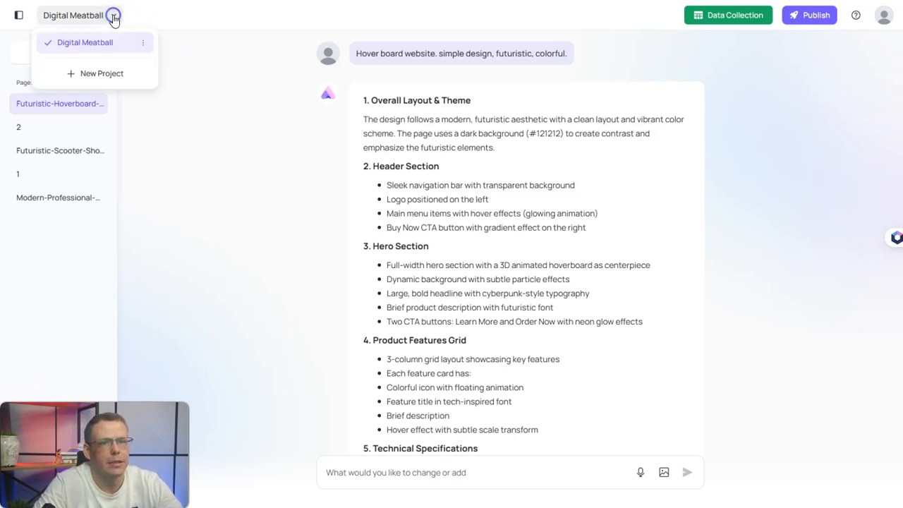
left_click(238, 105)
scroll(543, 320, "down", 2)
scroll(543, 319, "down", 2)
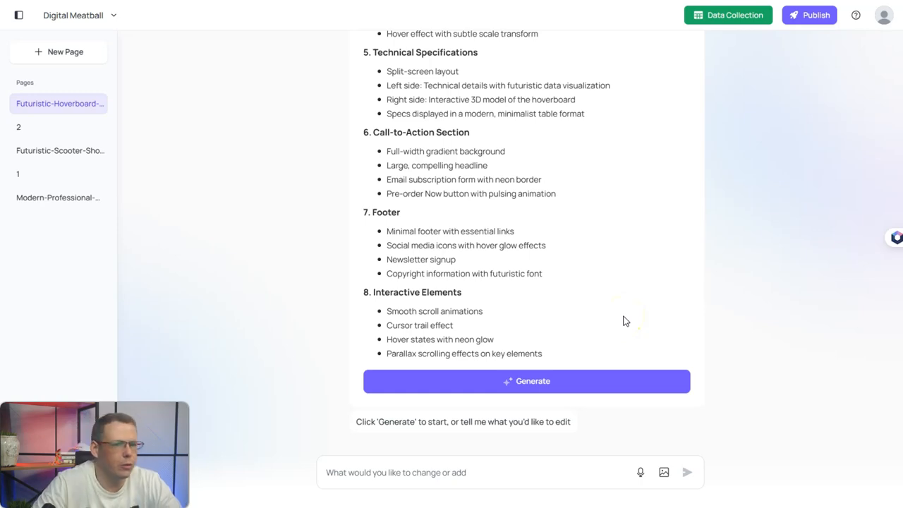
left_click(530, 383)
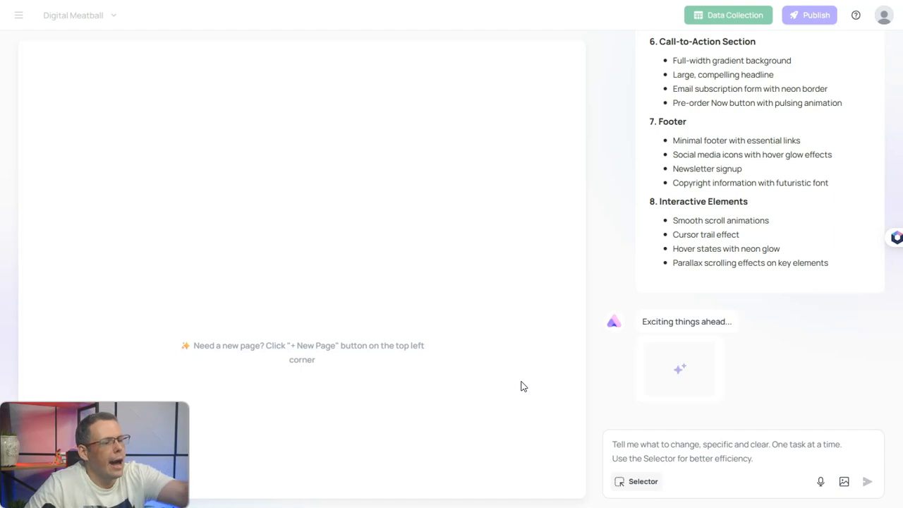
- Check the generated V1 page's neon hero, speed and range stats, feature cards and specs
left_click(552, 451)
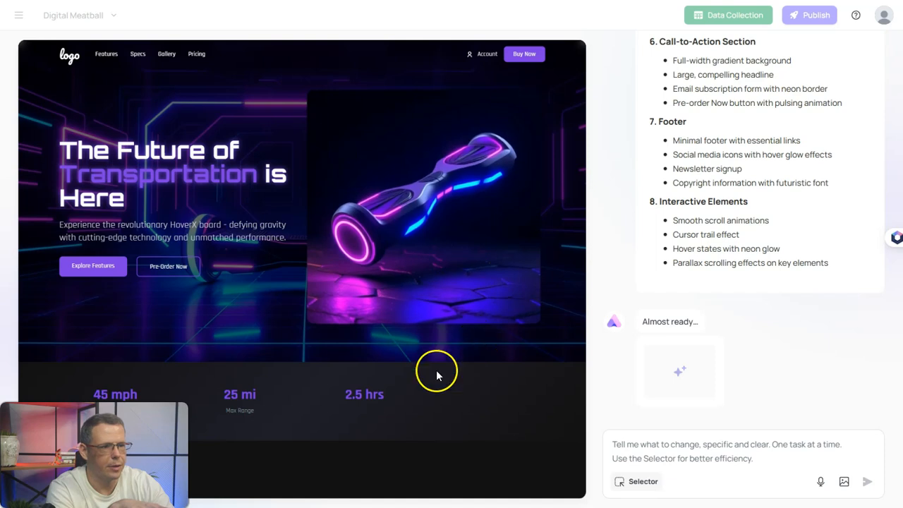
scroll(452, 262, "down", 1)
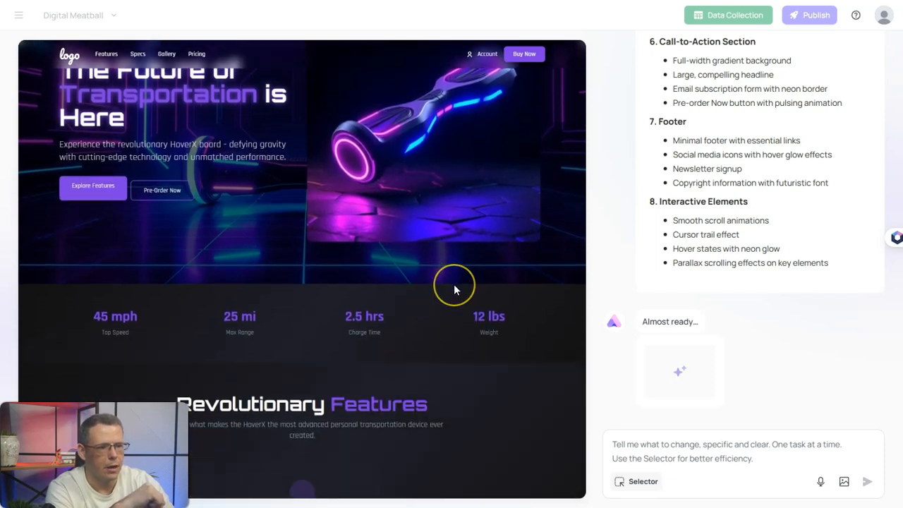
scroll(454, 290, "up", 1)
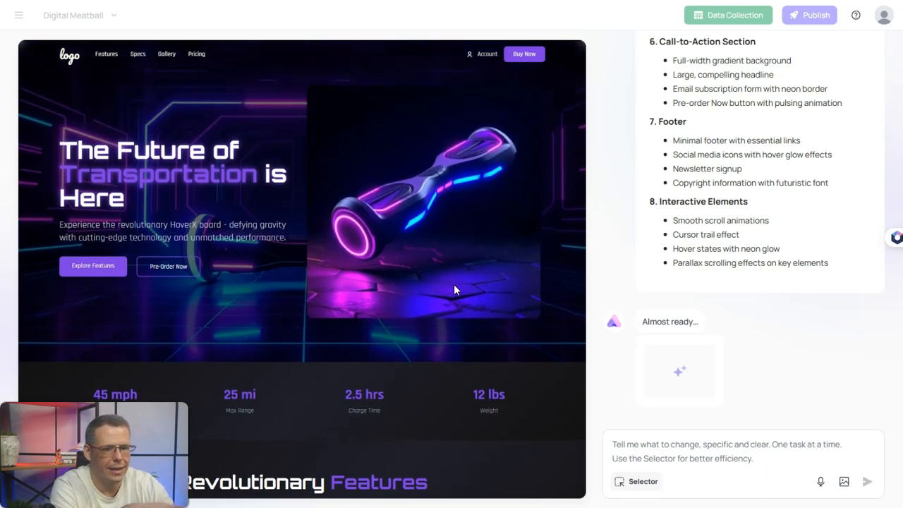
scroll(454, 284, "down", 2)
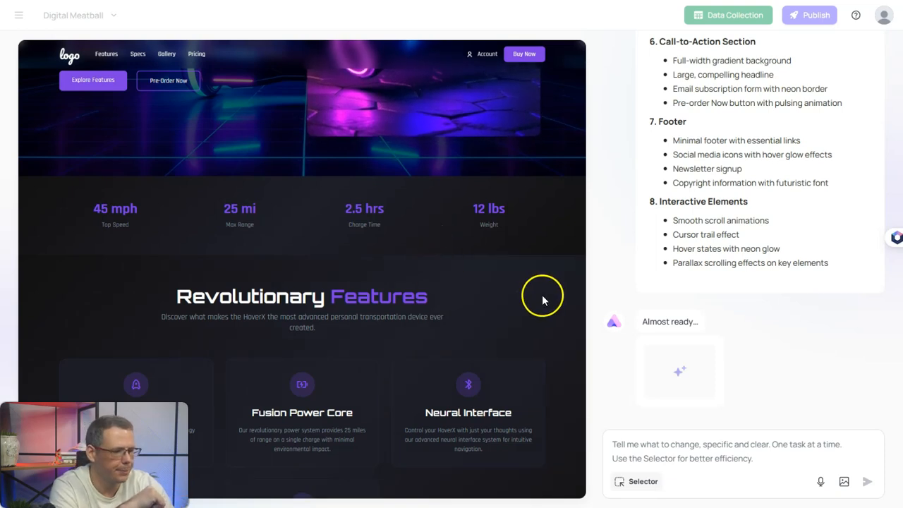
scroll(428, 244, "down", 2)
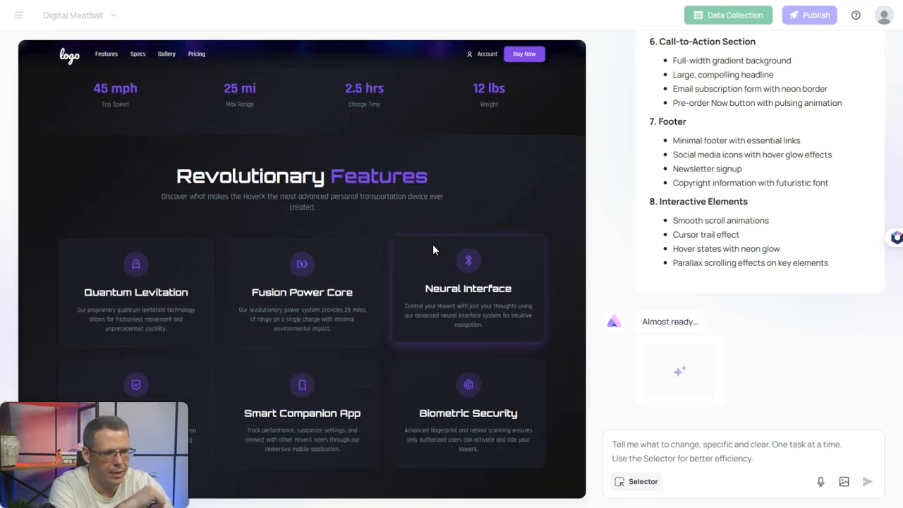
scroll(432, 247, "down", 2)
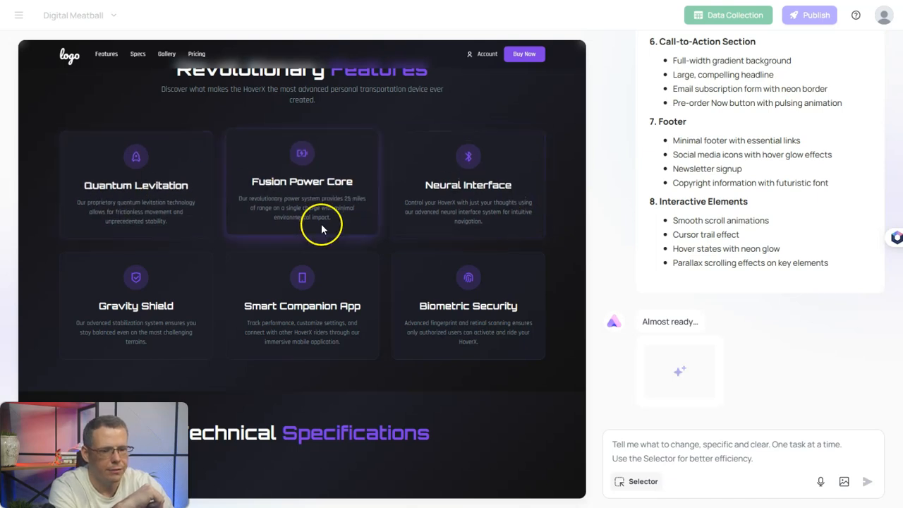
scroll(447, 337, "down", 1)
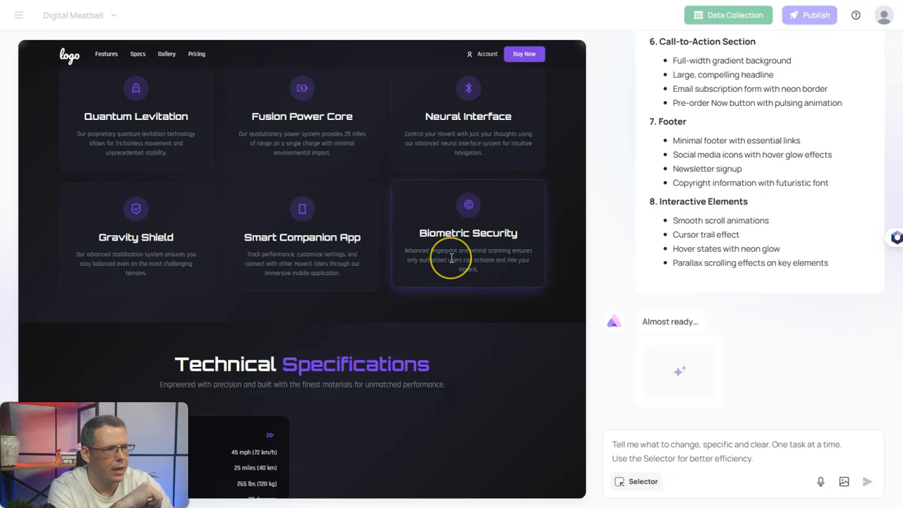
scroll(452, 258, "down", 1)
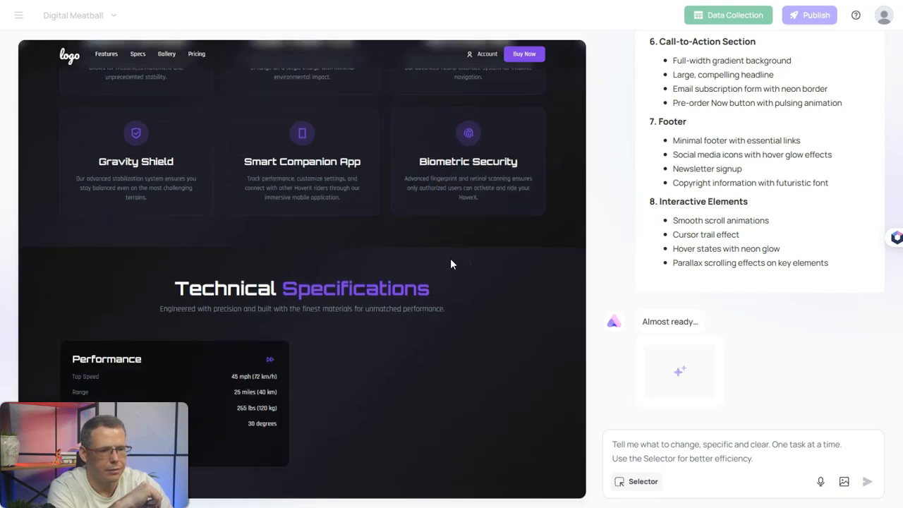
scroll(450, 258, "up", 2)
scroll(448, 260, "down", 2)
left_click(413, 328)
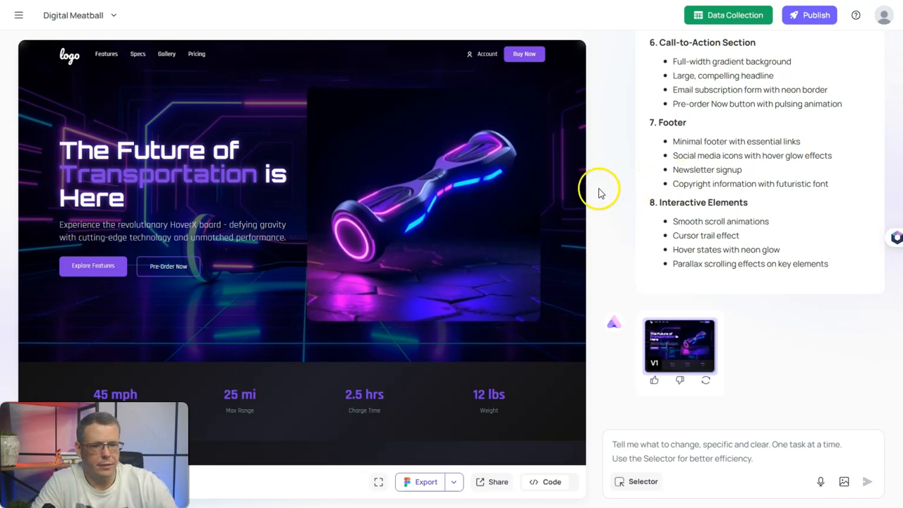
scroll(440, 218, "down", 5)
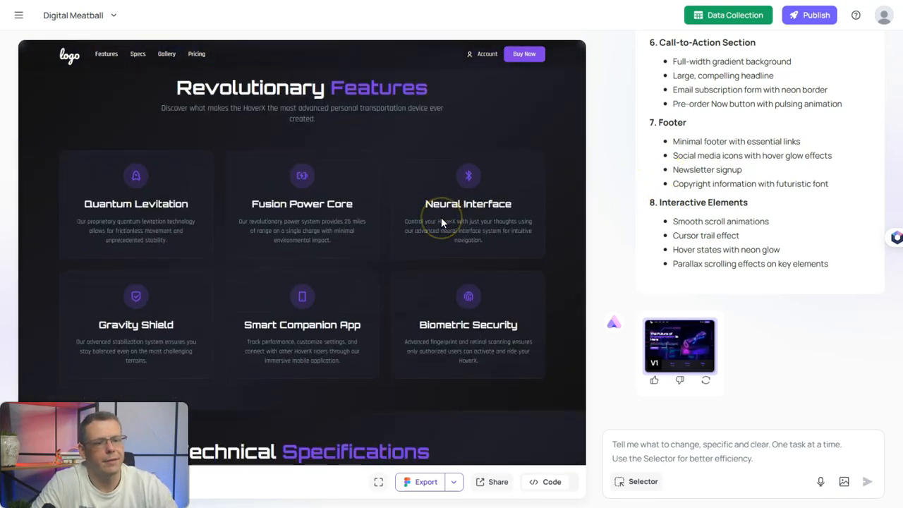
scroll(440, 223, "down", 10)
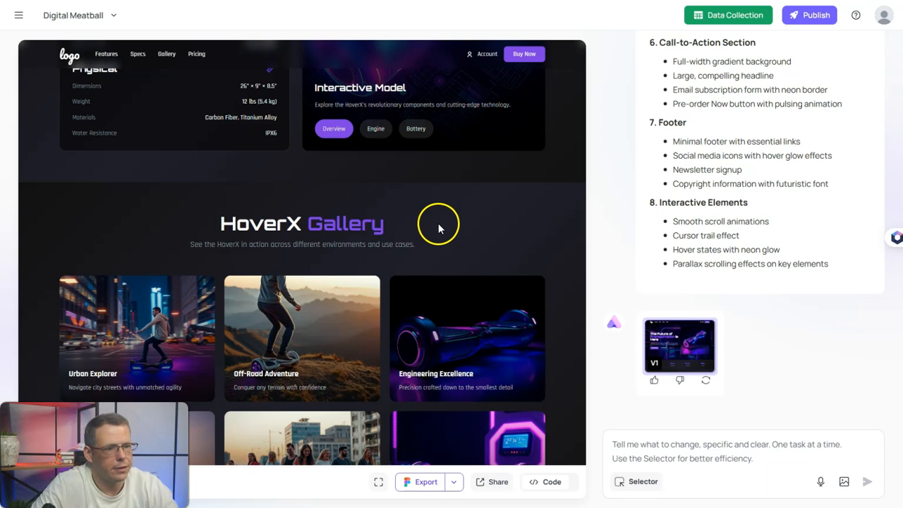
scroll(439, 228, "up", 3)
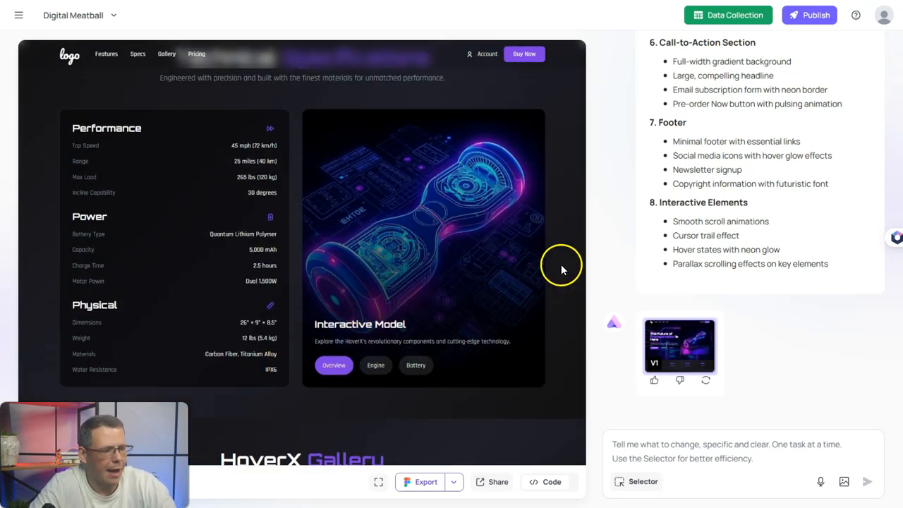
scroll(560, 264, "down", 3)
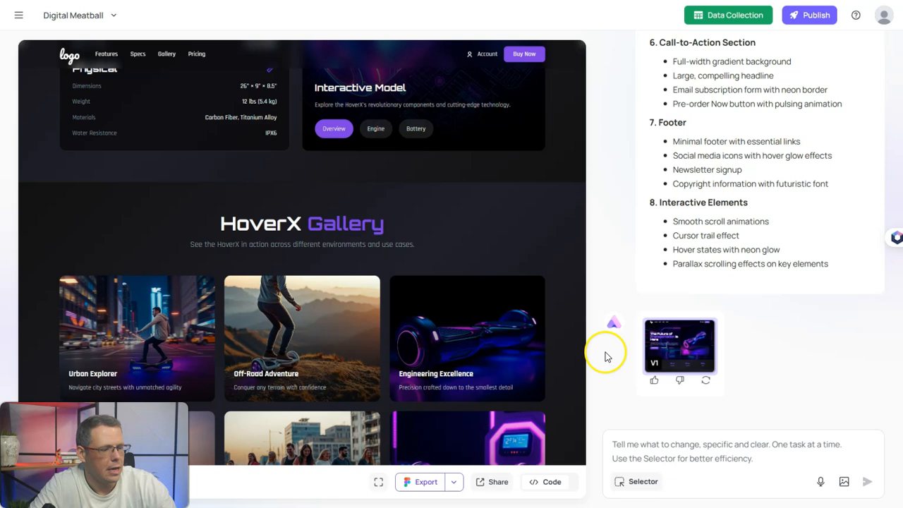
- Change the header logo text to 'NEW AGE HOVERS' and save it as version V2
left_click(635, 481)
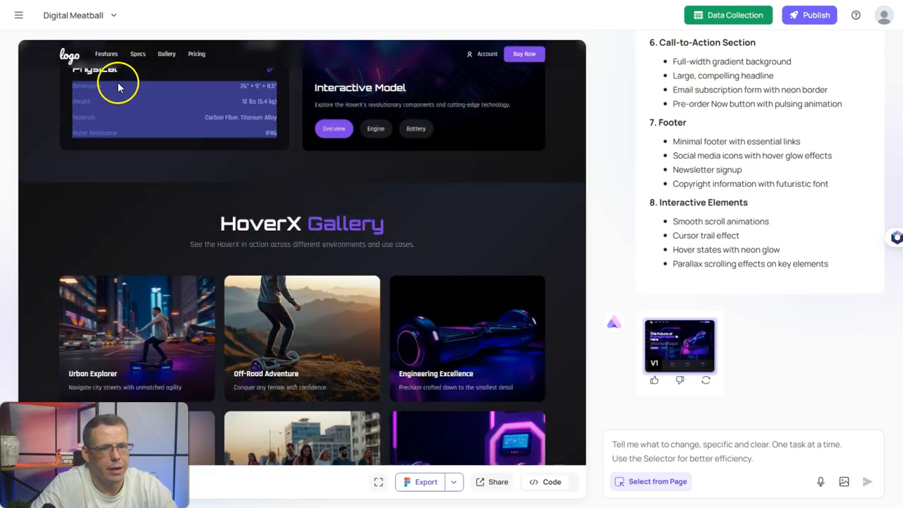
left_click(69, 58)
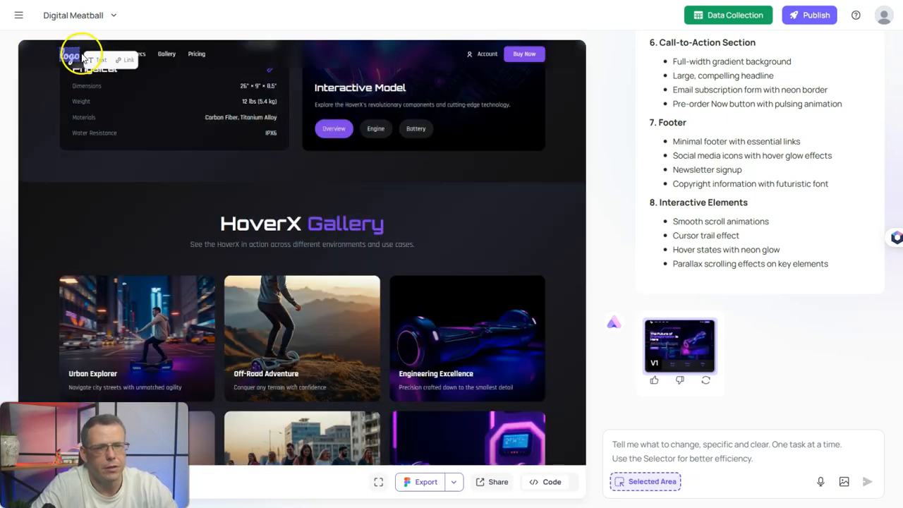
left_click(93, 60)
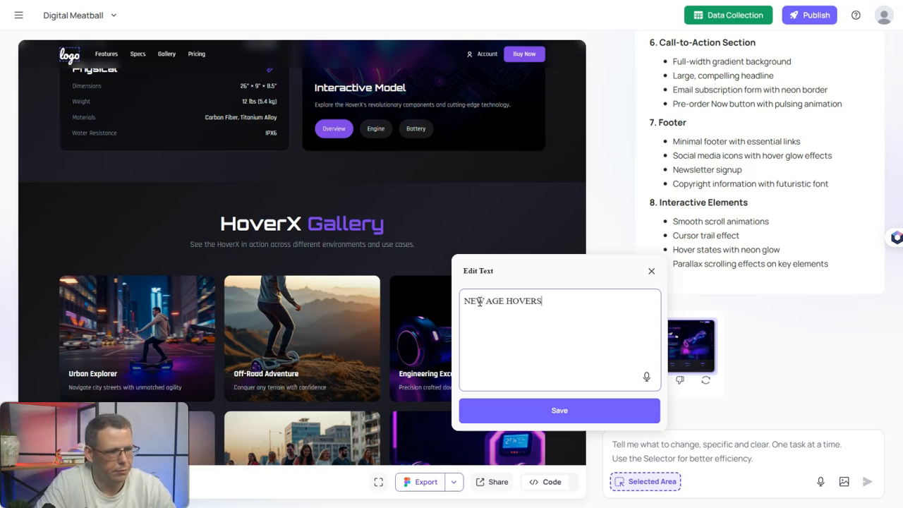
left_click(534, 411)
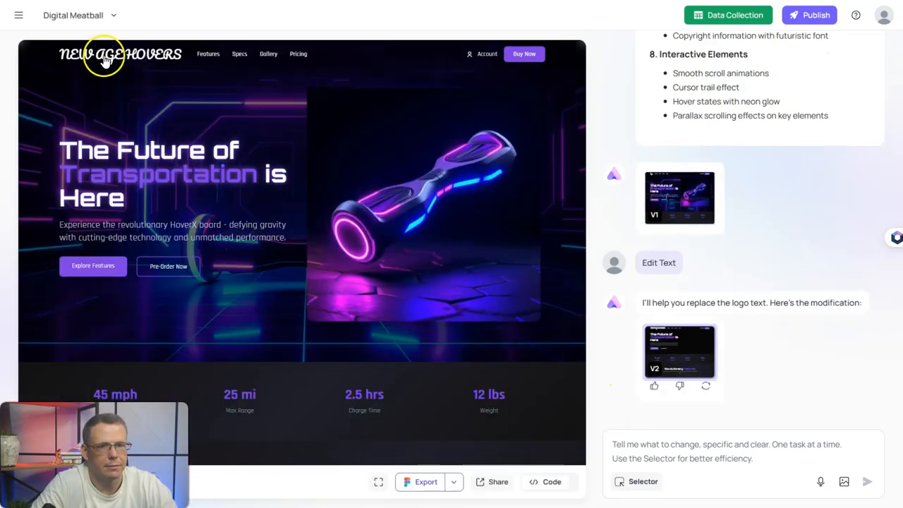
scroll(170, 120, "down", 1)
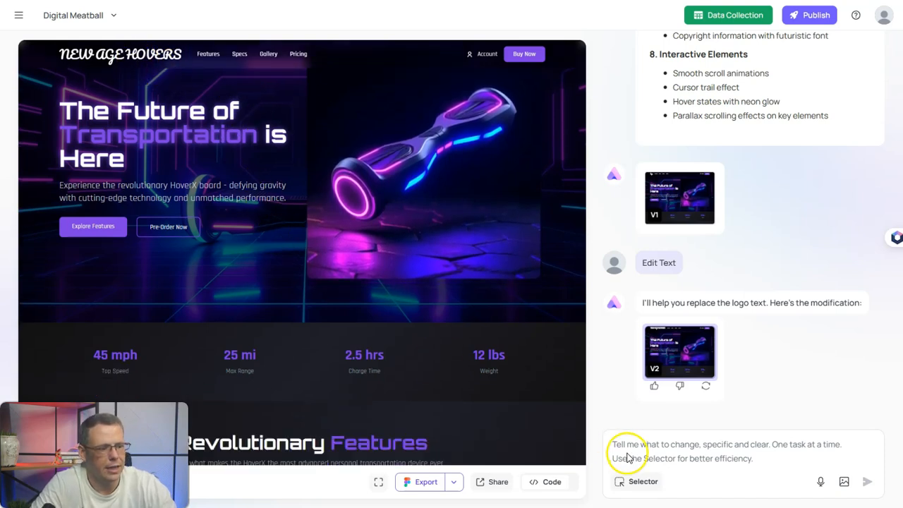
left_click(643, 481)
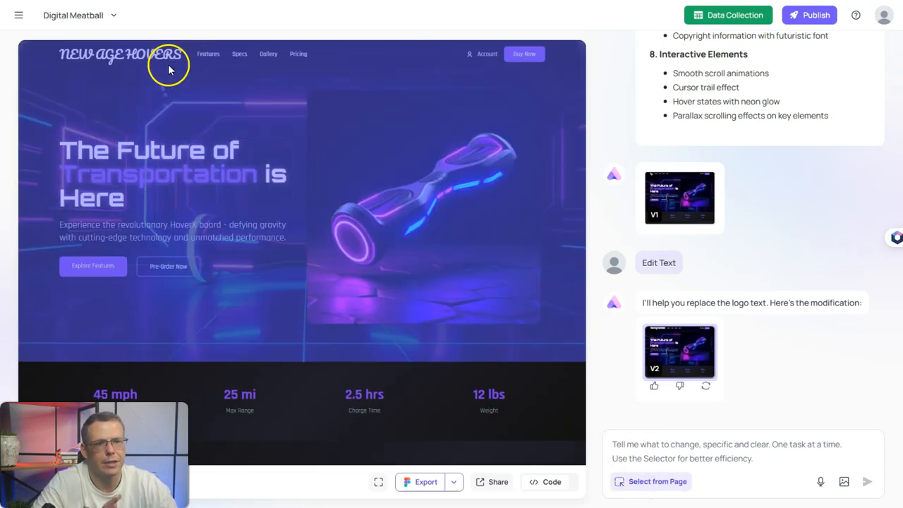
- Generate a video from the hero hoverboard image, confirming the credit cost
left_click(209, 54)
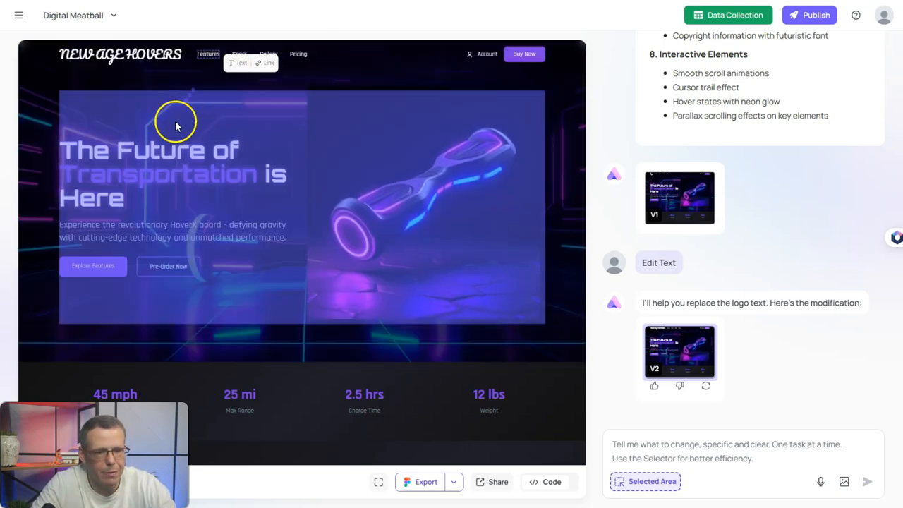
left_click(407, 249)
left_click(492, 104)
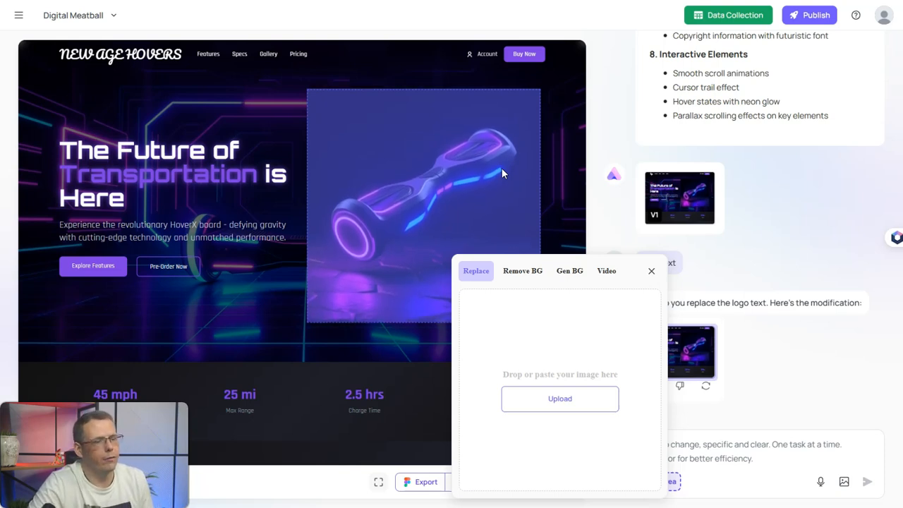
left_click(534, 355)
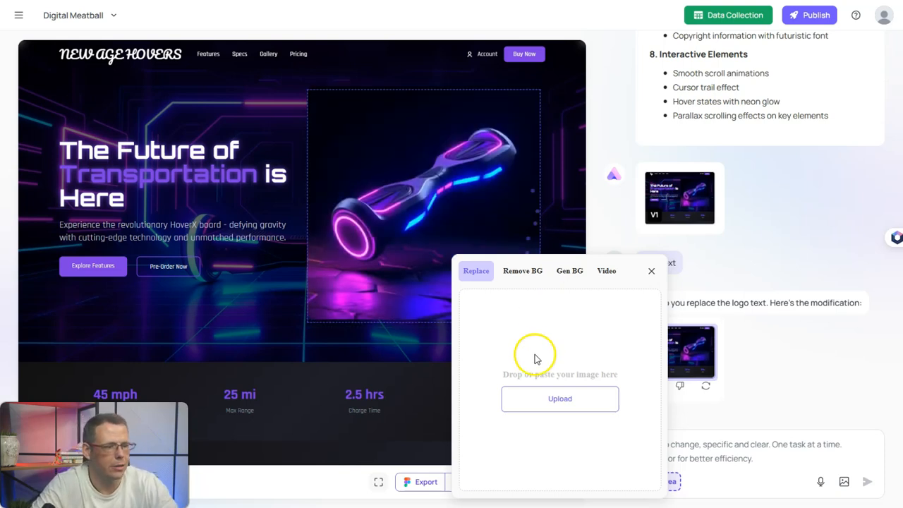
left_click(531, 270)
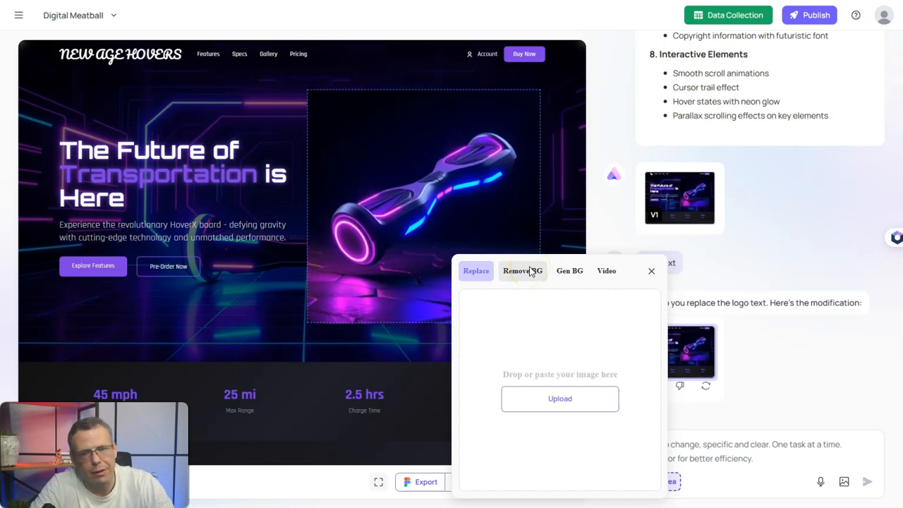
left_click(608, 271)
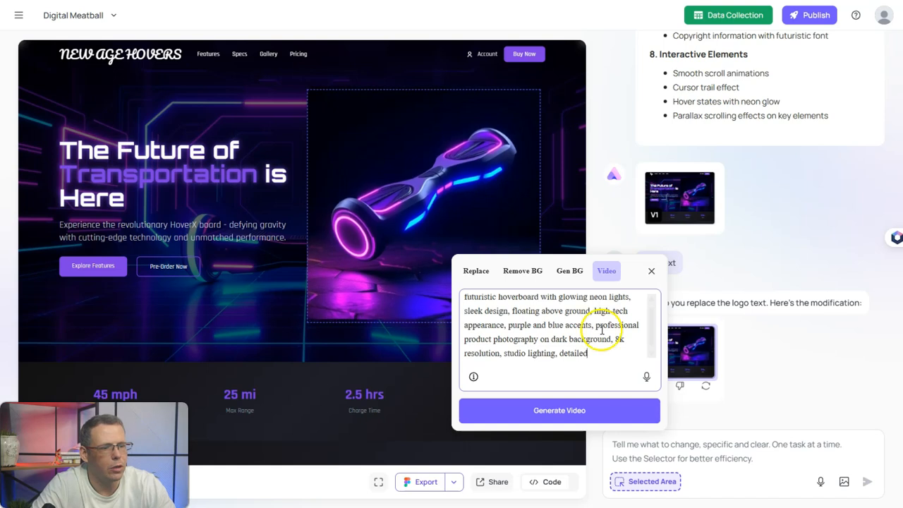
scroll(599, 344, "up", 1)
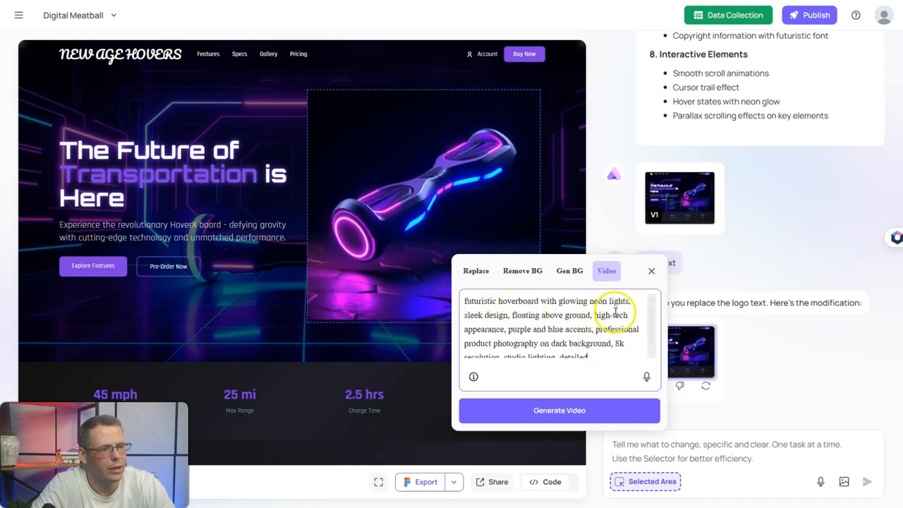
scroll(575, 337, "down", 1)
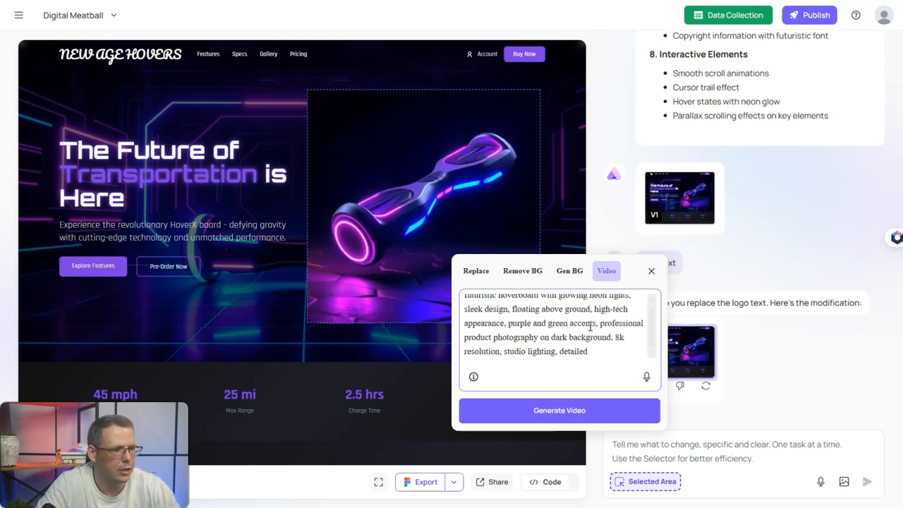
left_click(536, 405)
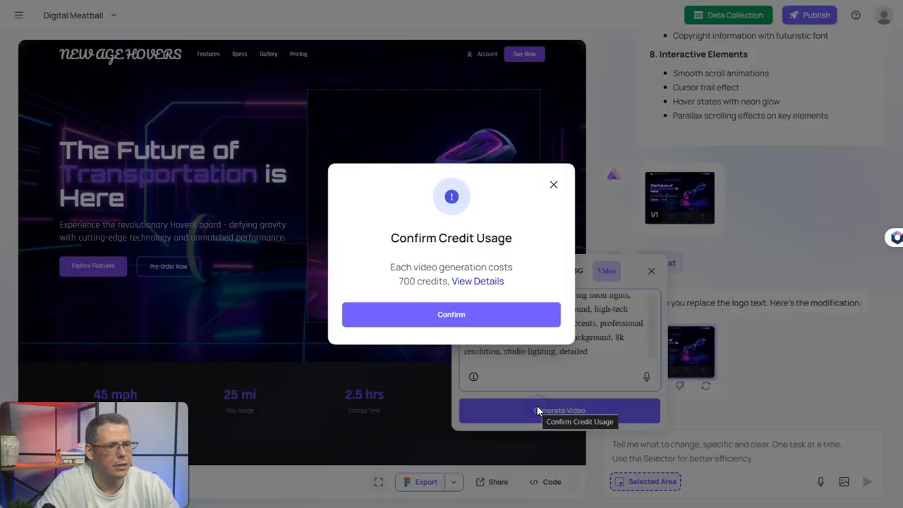
left_click(468, 323)
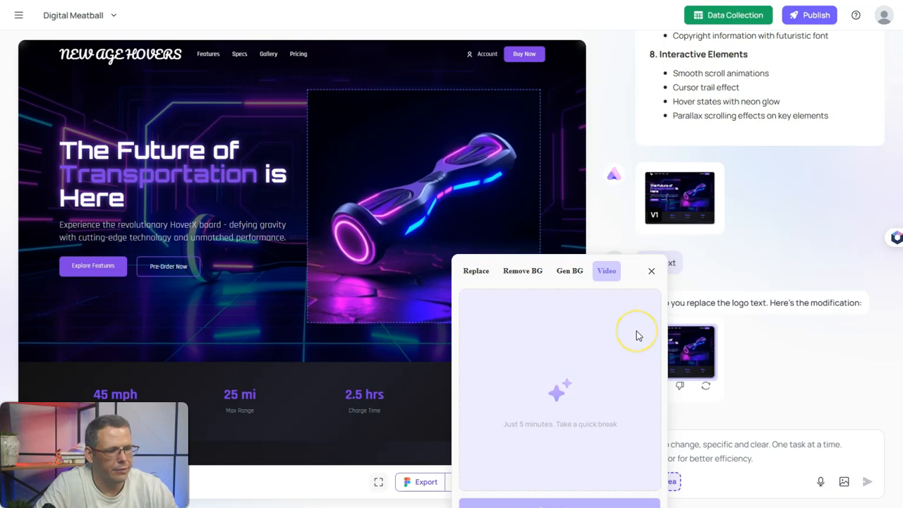
- Apply the finished white hoverboard video to the hero section as version V3
left_click(195, 316)
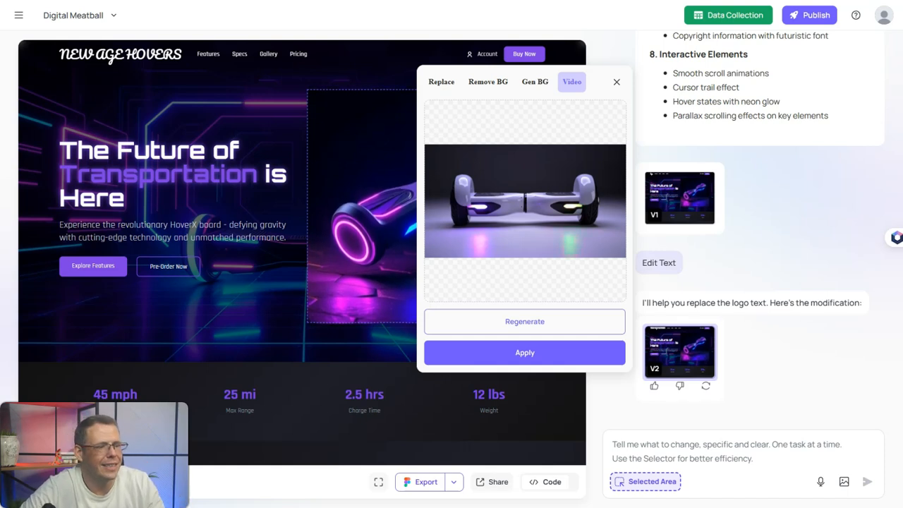
left_click(536, 86)
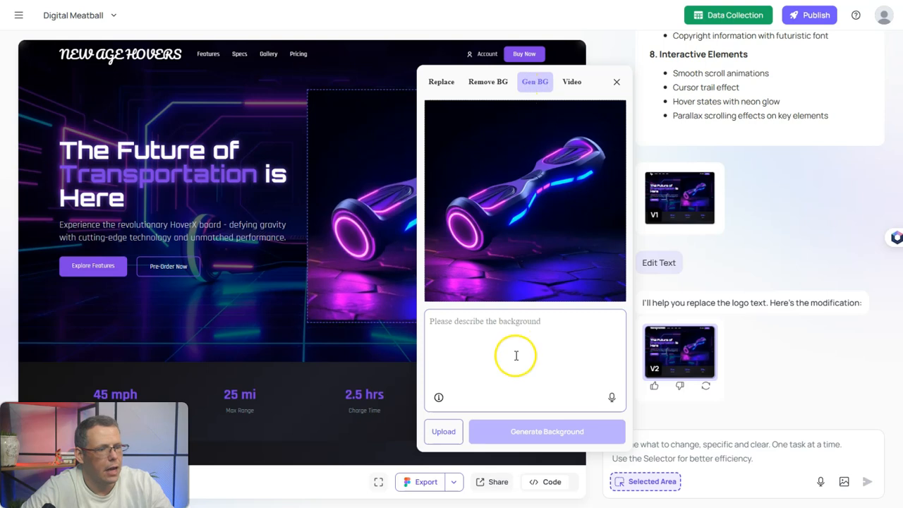
left_click(577, 83)
left_click(524, 352)
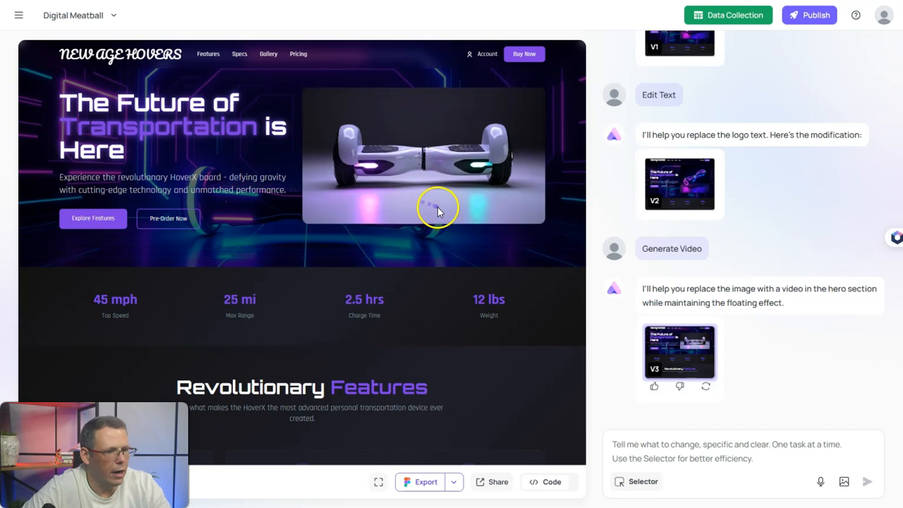
- Describe the hero media background: 'The background should be in the daytime and showing a city.'
left_click(637, 482)
left_click(440, 204)
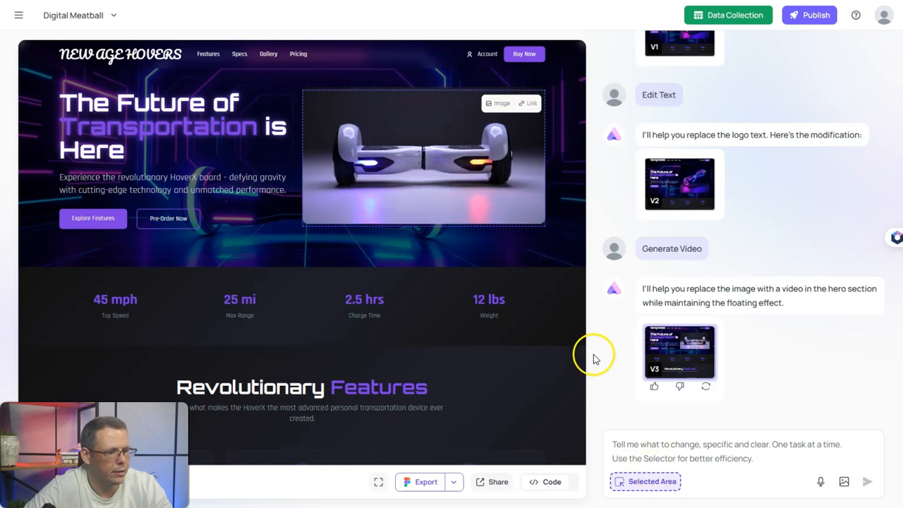
left_click(497, 103)
left_click(575, 274)
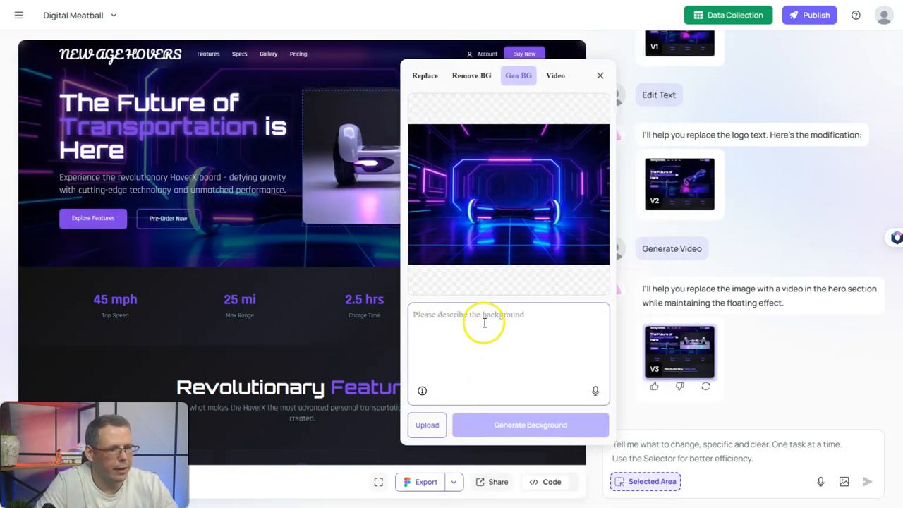
type("Th")
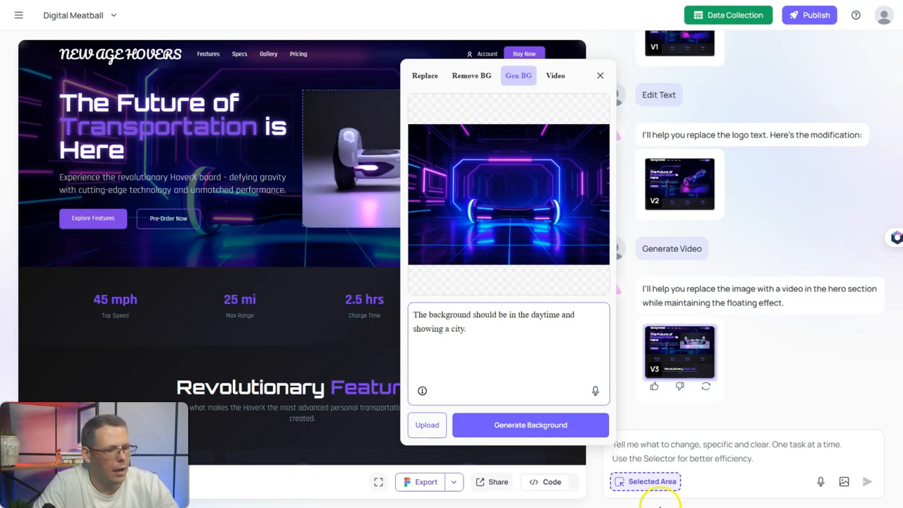
- Generate the daytime city backdrop and apply it to the hero hoverboard, creating version V4
left_click(559, 426)
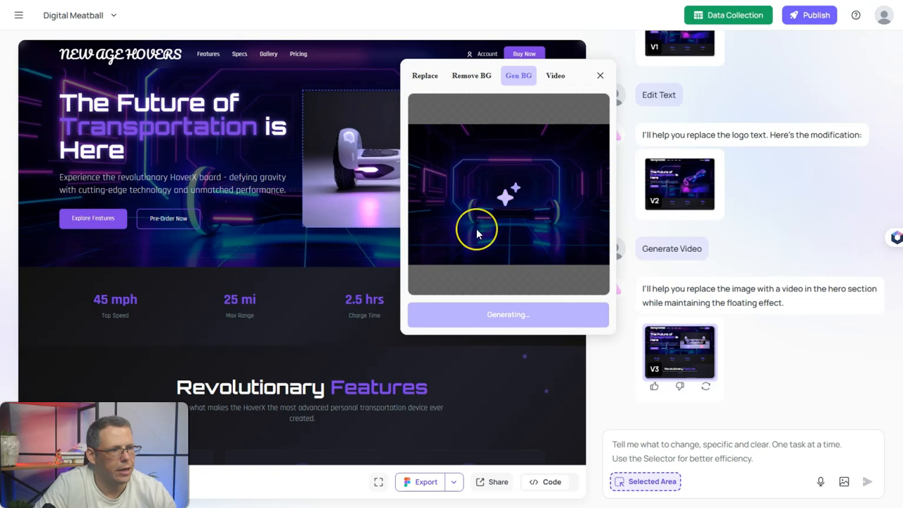
left_click(535, 256)
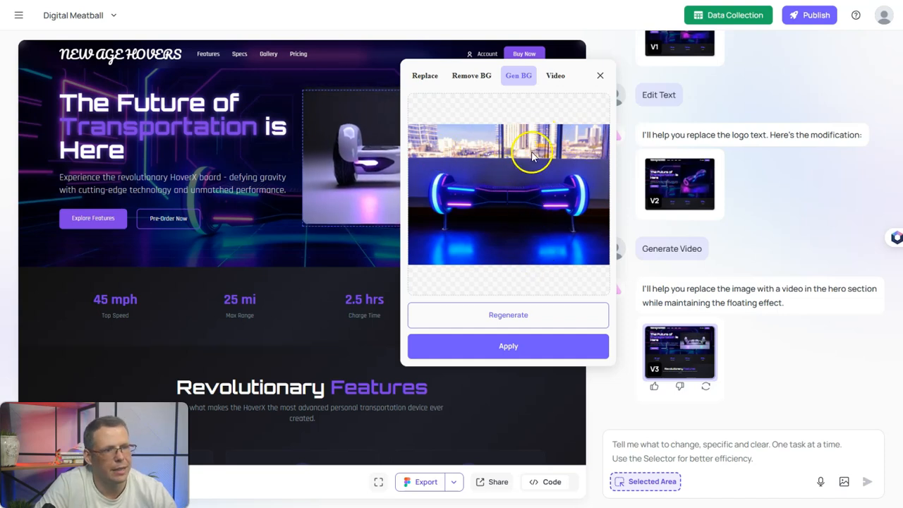
left_click(509, 344)
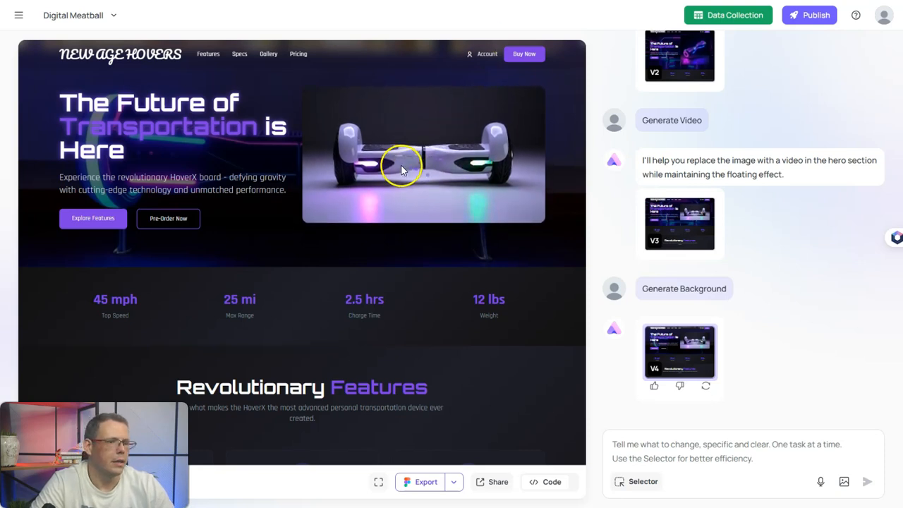
- Reopen the hero hoverboard image's Gen BG options and move the panel aside
scroll(417, 167, "down", 1)
scroll(418, 169, "up", 1)
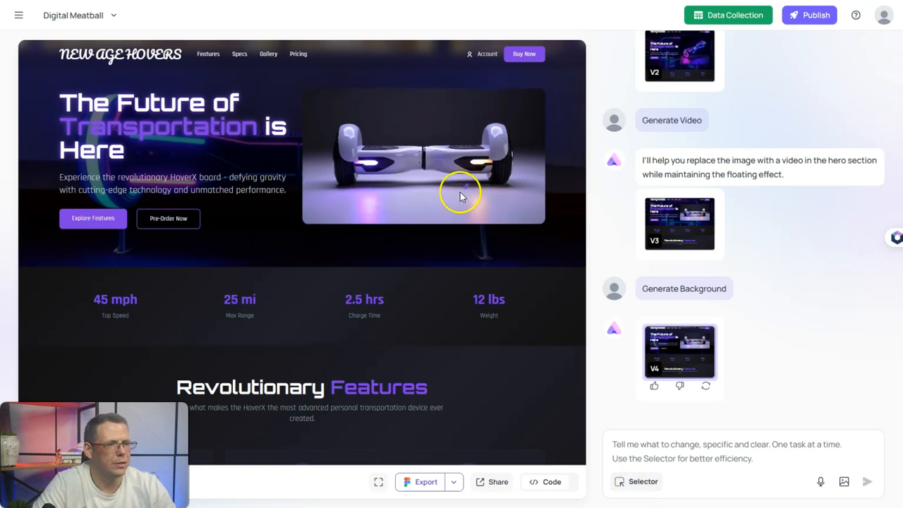
scroll(428, 259, "down", 15)
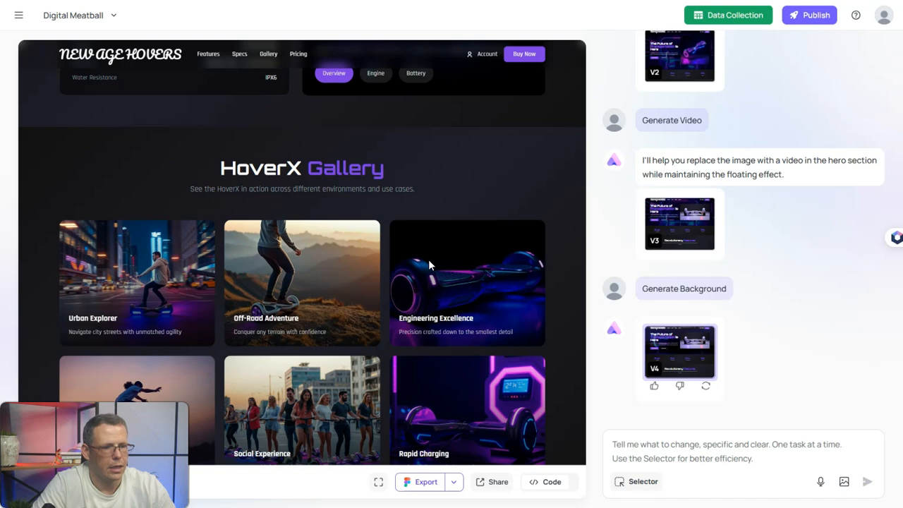
scroll(429, 263, "up", 15)
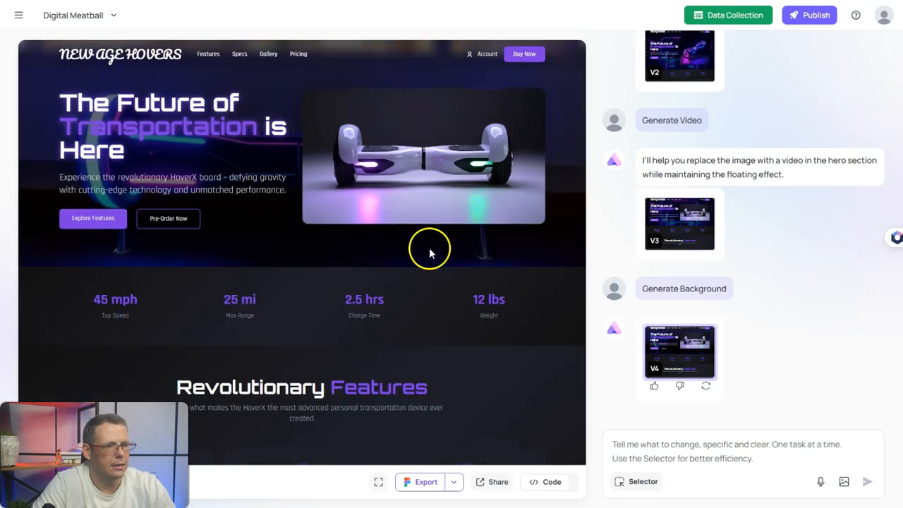
left_click(635, 481)
left_click(423, 184)
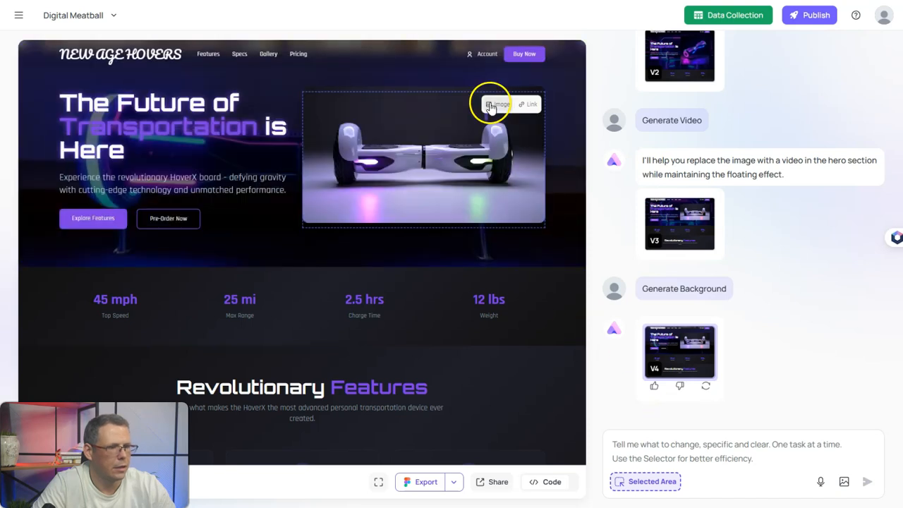
left_click(490, 106)
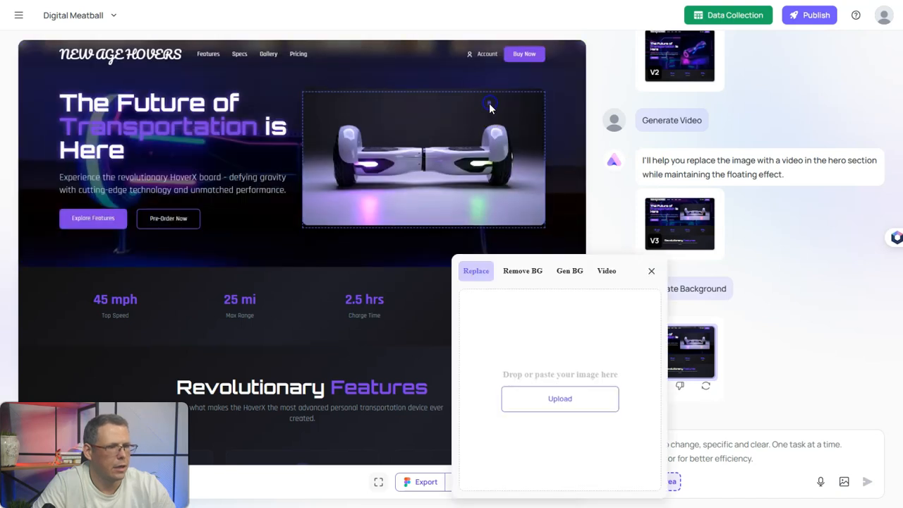
left_click(564, 273)
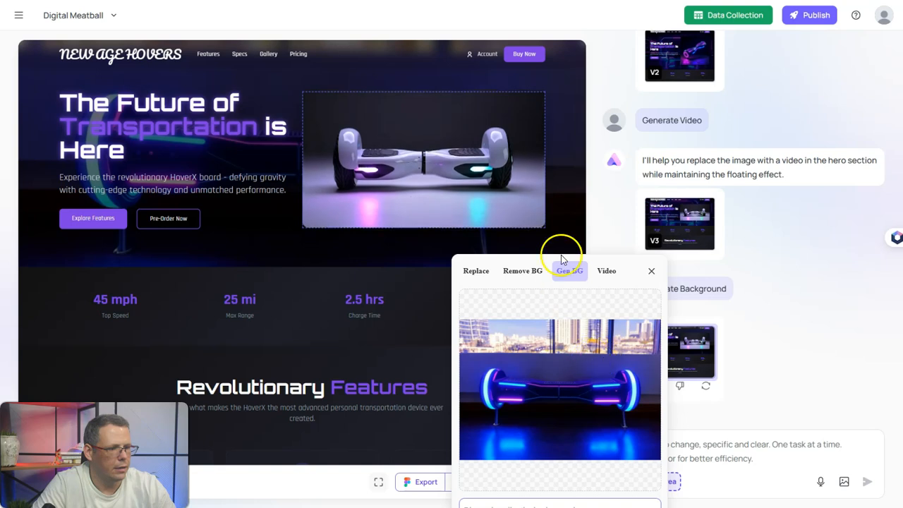
left_click_drag(607, 194, 660, 207)
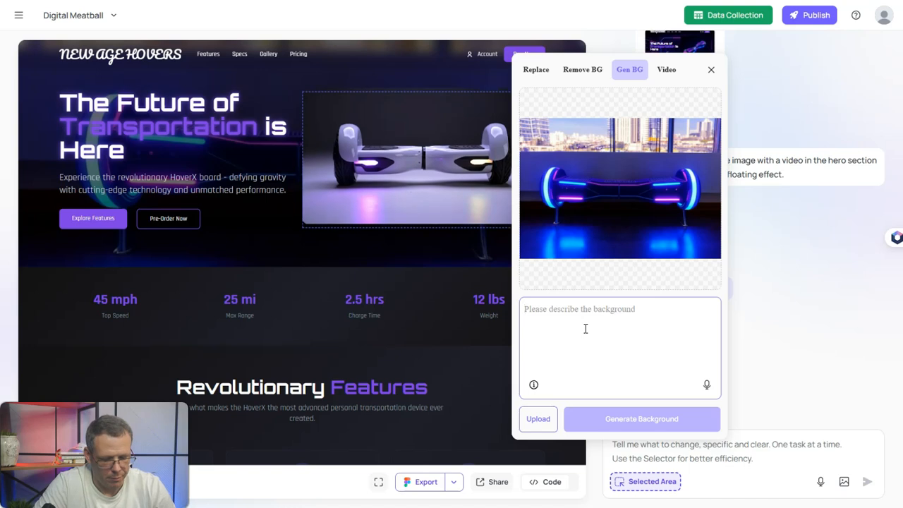
- Generate a 'background of a city' backdrop for the hero and apply it as version V5
type("background of a city")
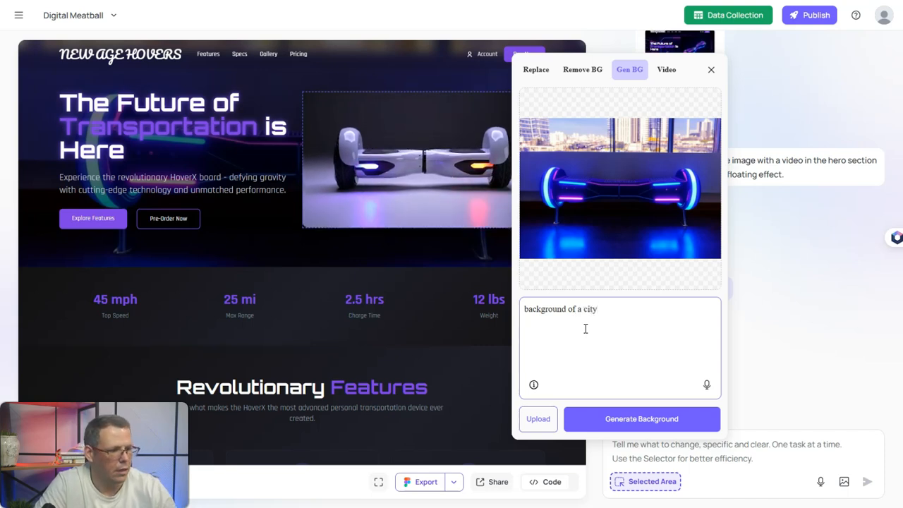
left_click(619, 417)
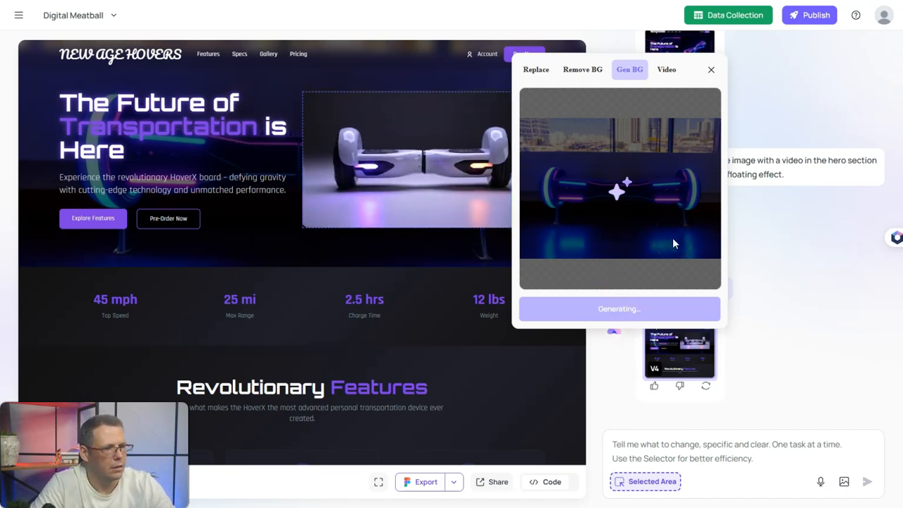
left_click(616, 221)
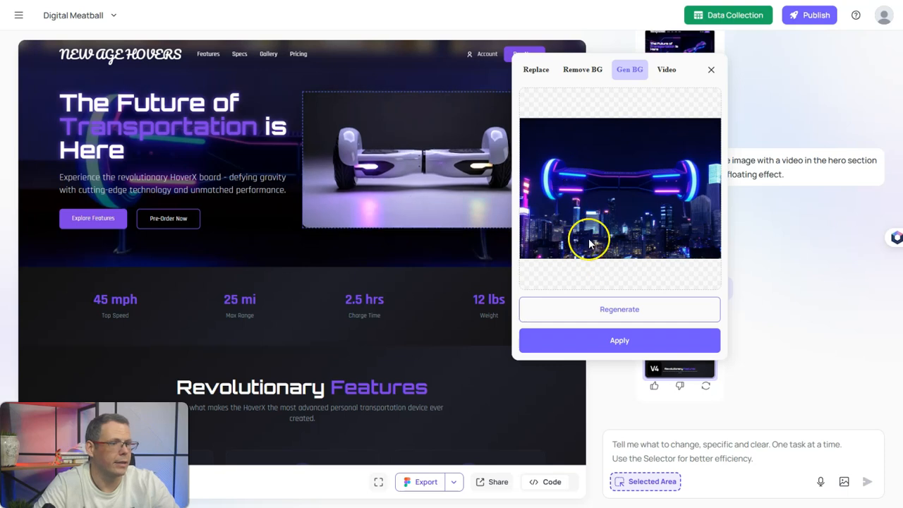
left_click(625, 341)
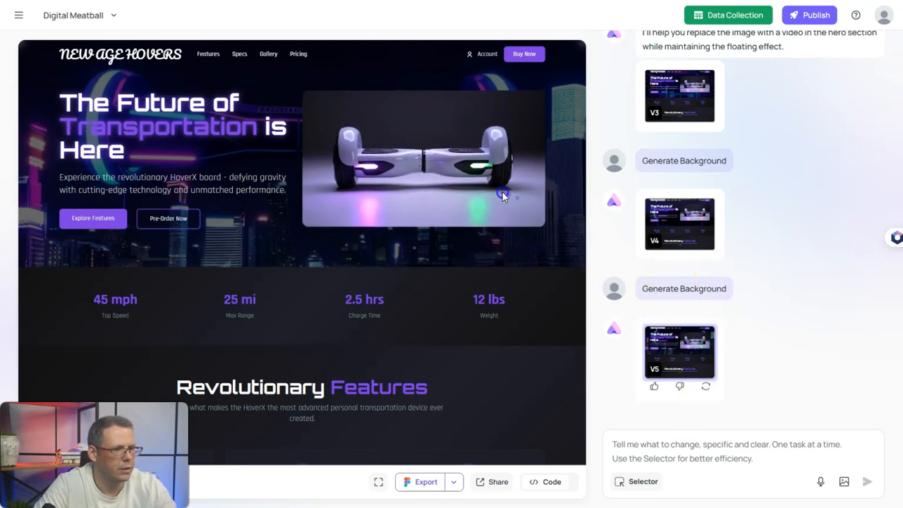
- Scroll to the HoverX Gallery and select the Off-Road Adventure image for editing
left_click(652, 486)
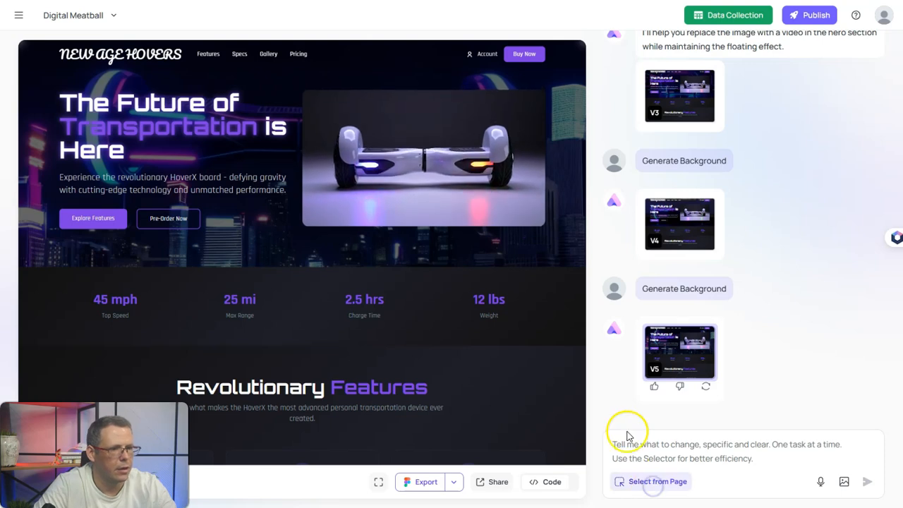
scroll(540, 268, "down", 10)
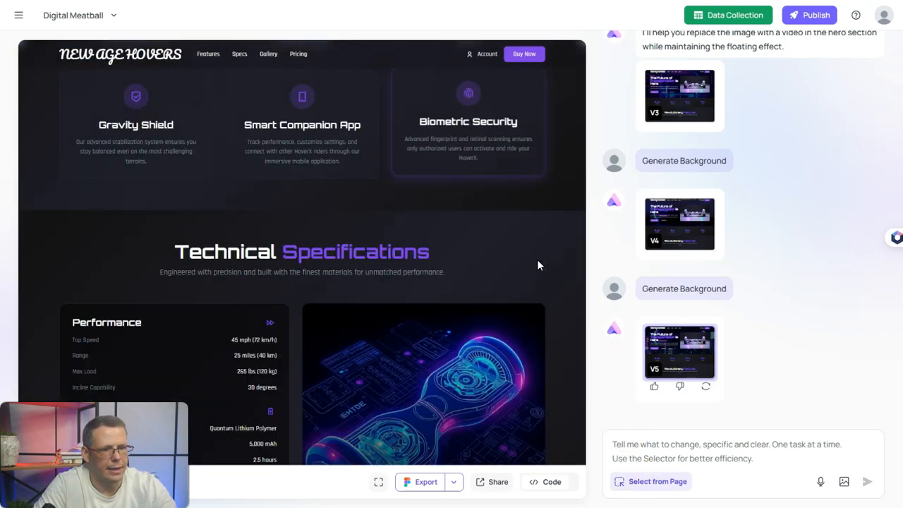
scroll(537, 261, "down", 10)
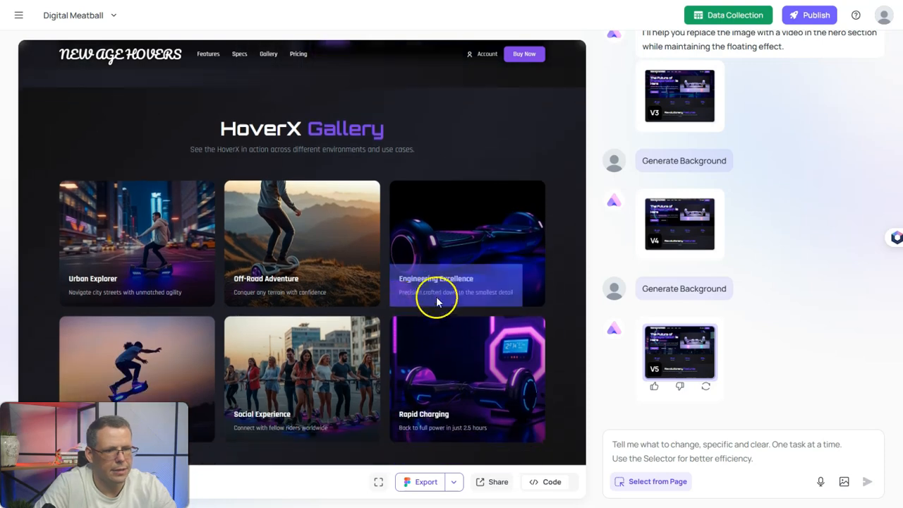
scroll(546, 296, "down", 3)
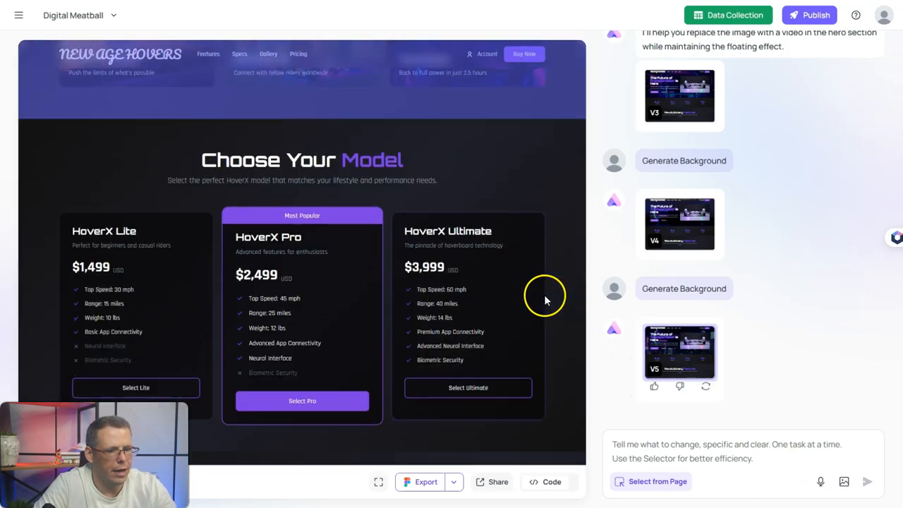
scroll(354, 281, "up", 6)
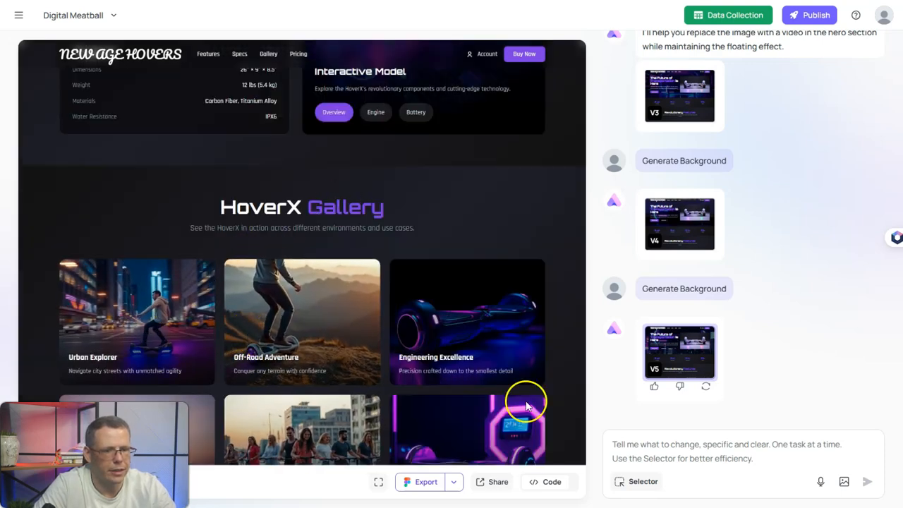
left_click(647, 482)
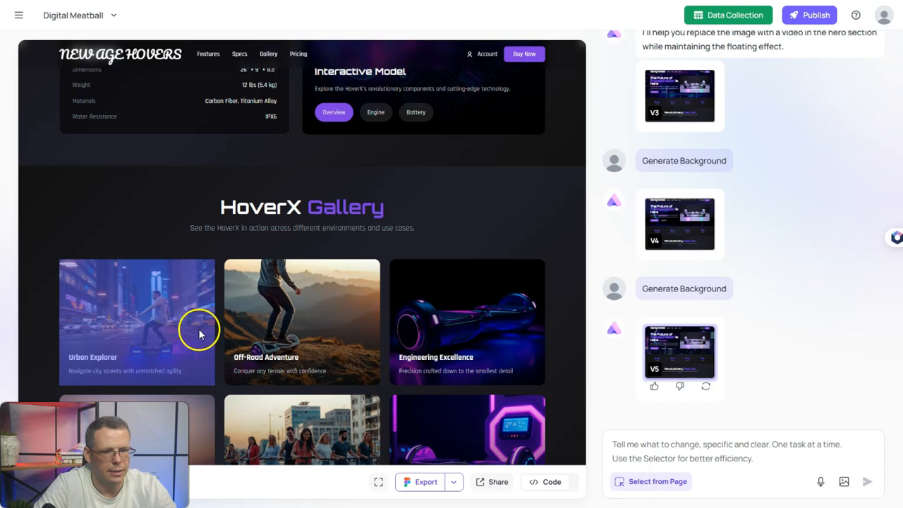
left_click(295, 344)
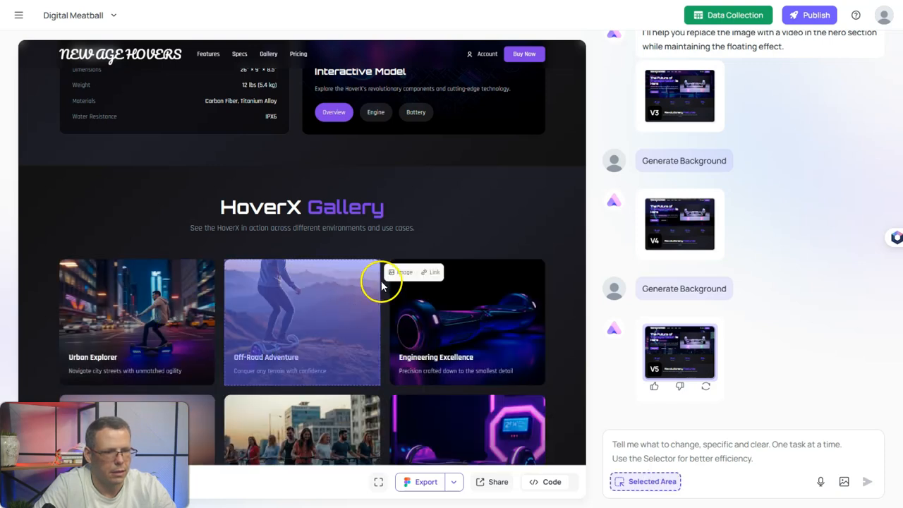
- Generate an 'in front of a McDonald's' background for the Off-Road Adventure photo, regenerate once, and apply it
left_click(402, 272)
left_click(560, 275)
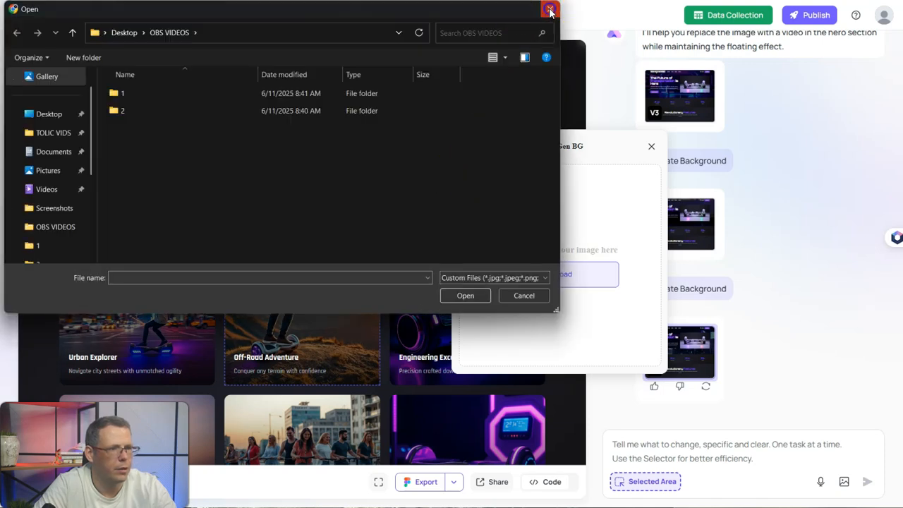
left_click(548, 9)
left_click(571, 151)
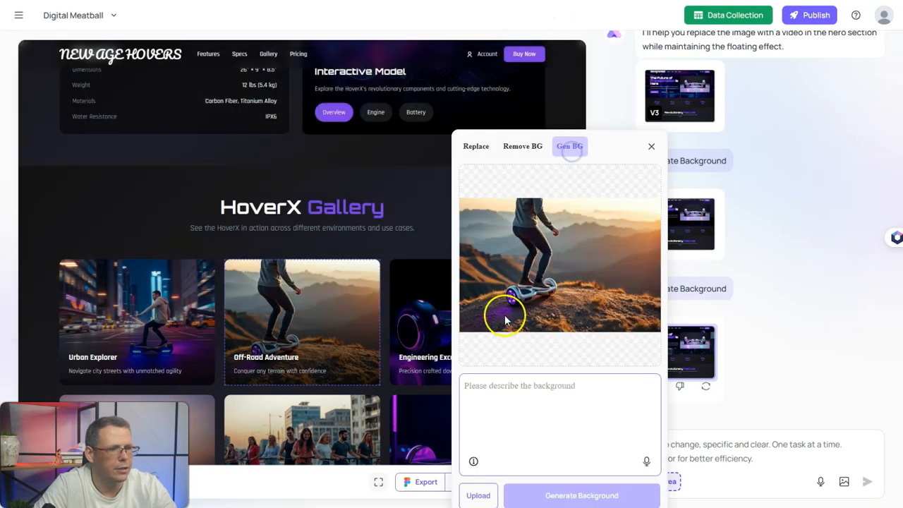
type("infront of a macdonalds")
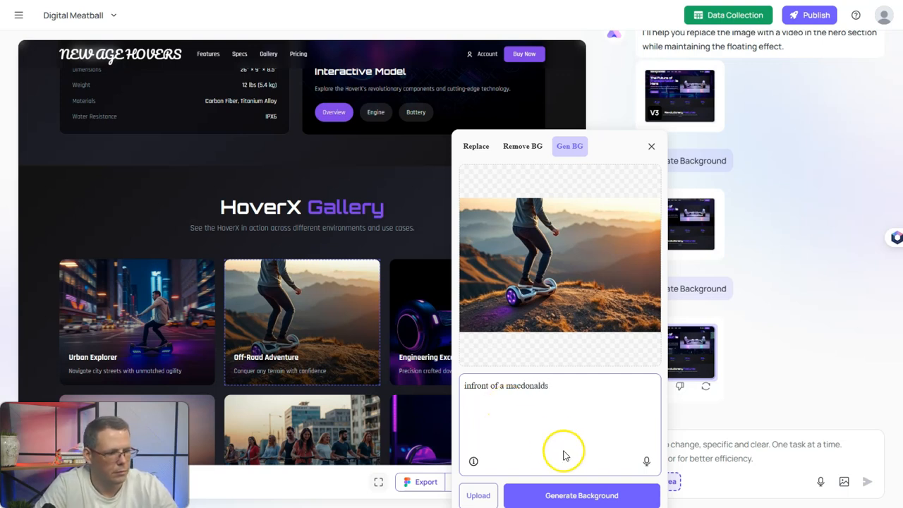
left_click(580, 496)
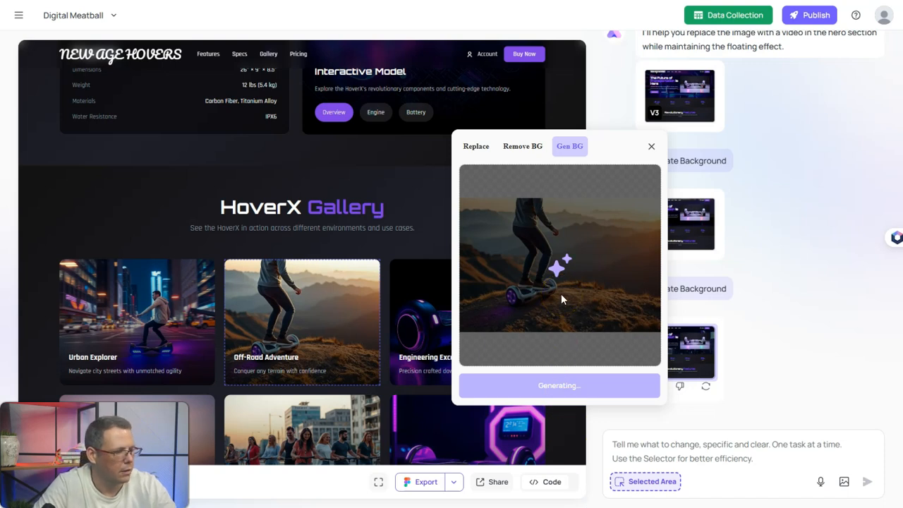
left_click(562, 386)
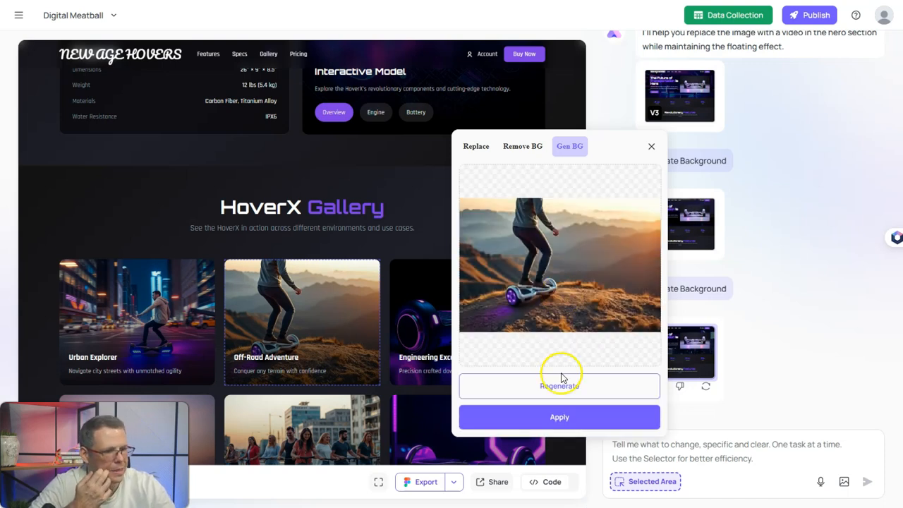
left_click(565, 415)
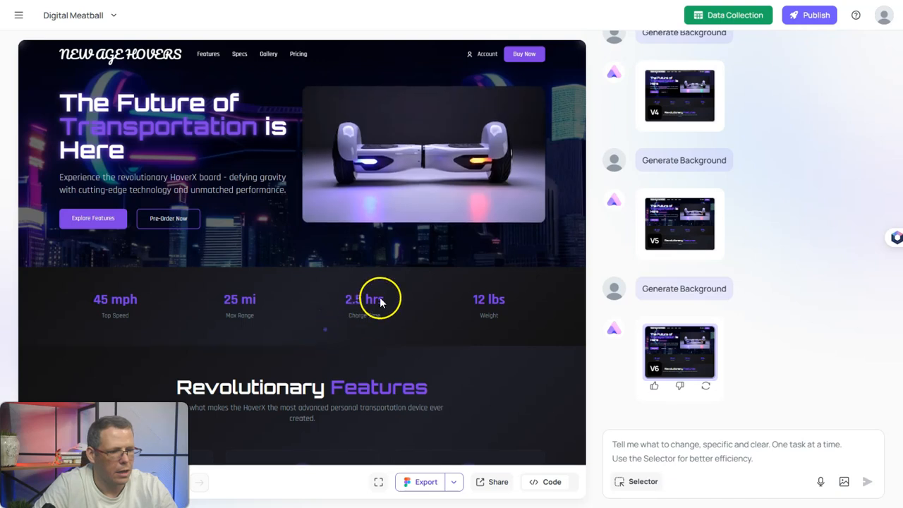
scroll(403, 268, "down", 3)
scroll(406, 276, "down", 10)
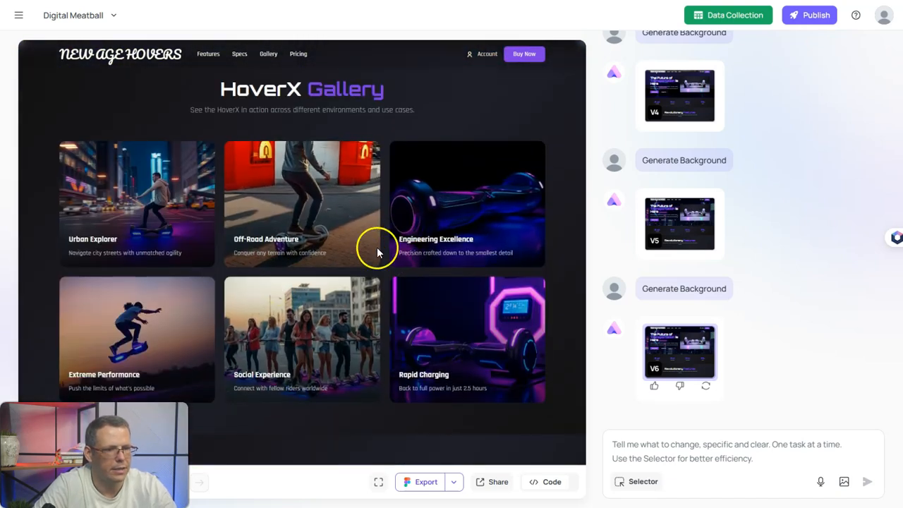
scroll(451, 381, "up", 4)
scroll(455, 384, "up", 10)
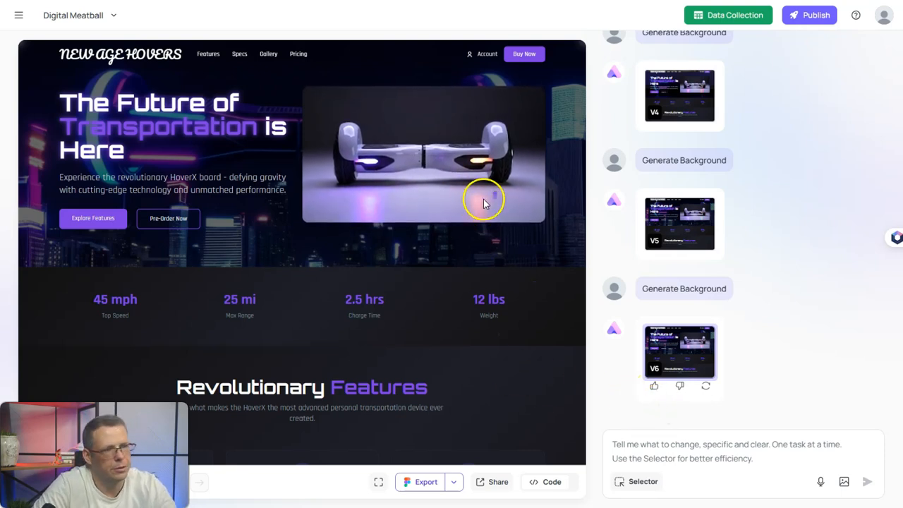
scroll(483, 381, "down", 3)
scroll(484, 381, "down", 10)
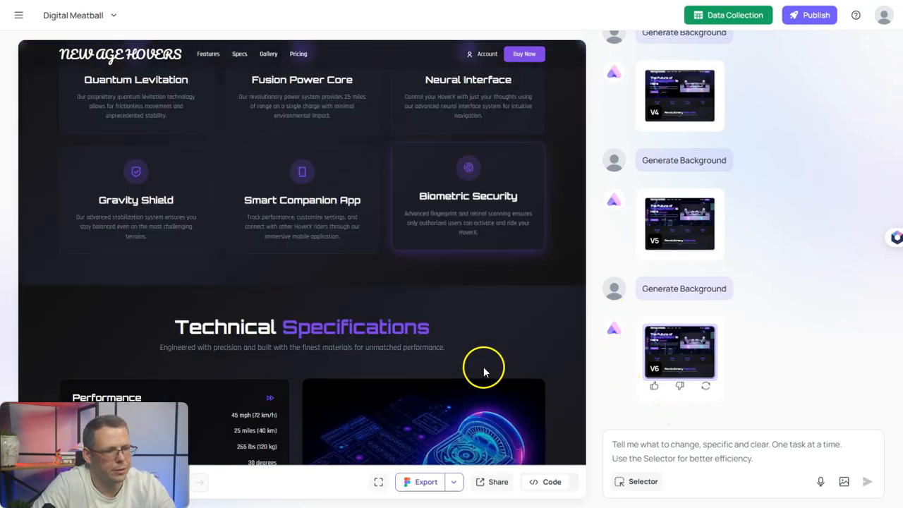
scroll(473, 383, "down", 3)
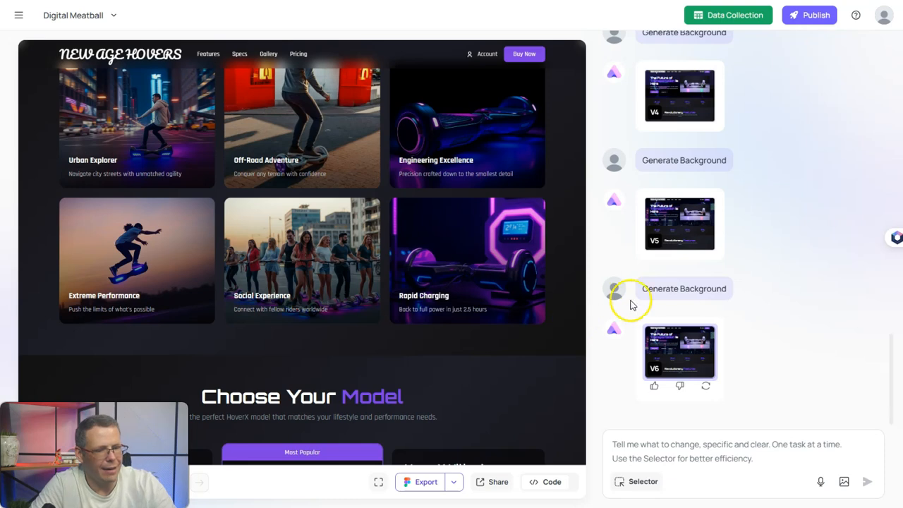
scroll(656, 318, "up", 10)
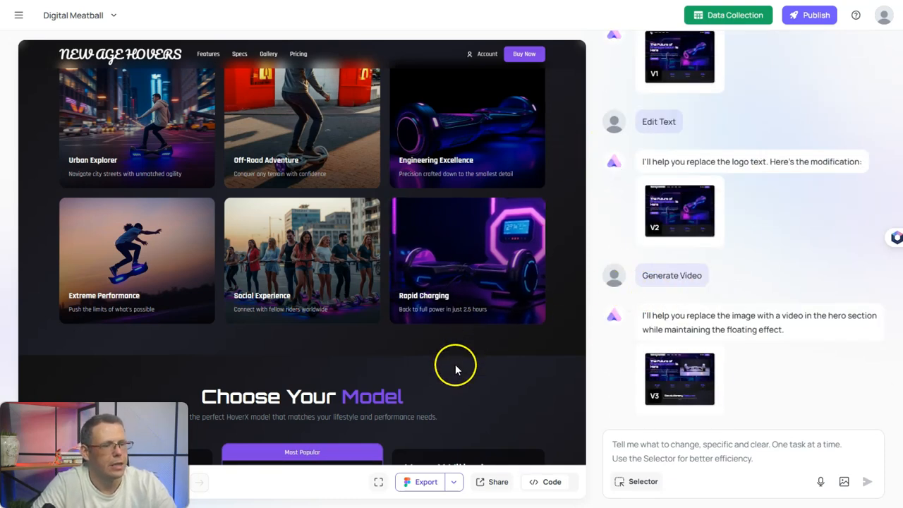
scroll(421, 225, "up", 2)
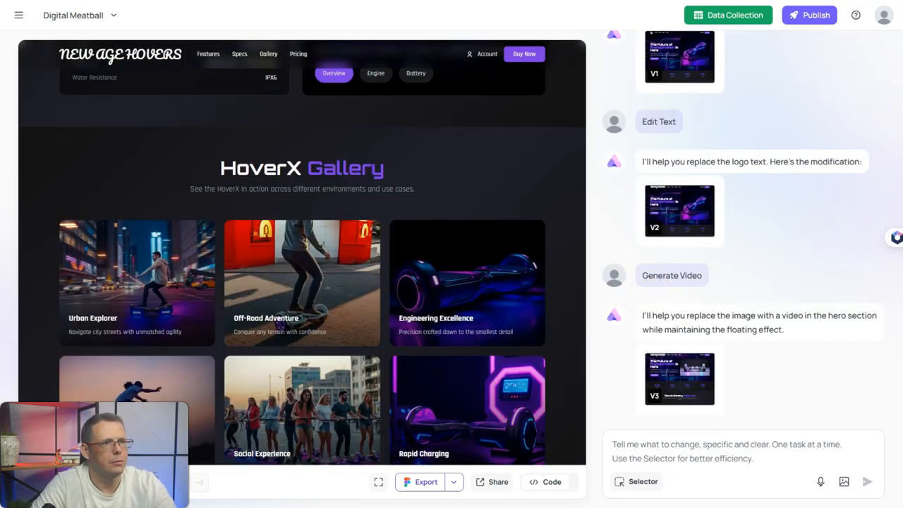
scroll(242, 202, "up", 15)
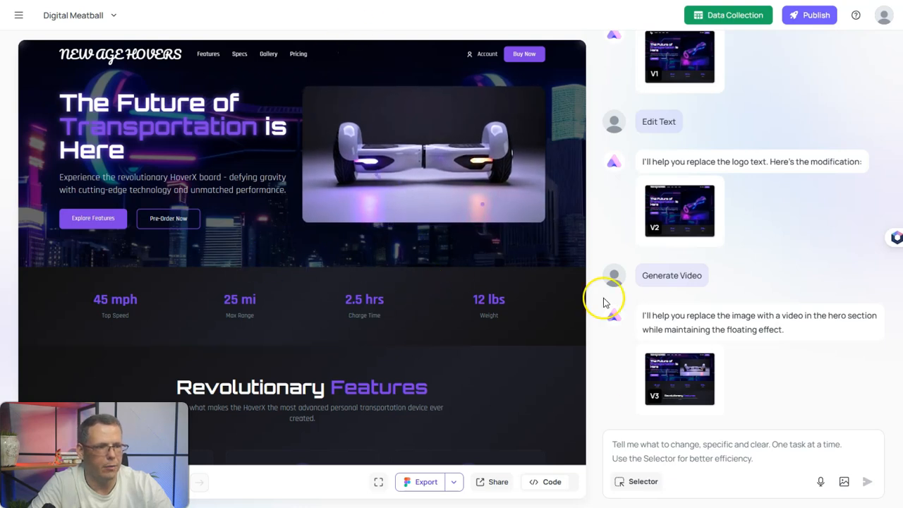
- Paste and send the AI request to add sandstorm particle effects to the header
left_click(650, 452)
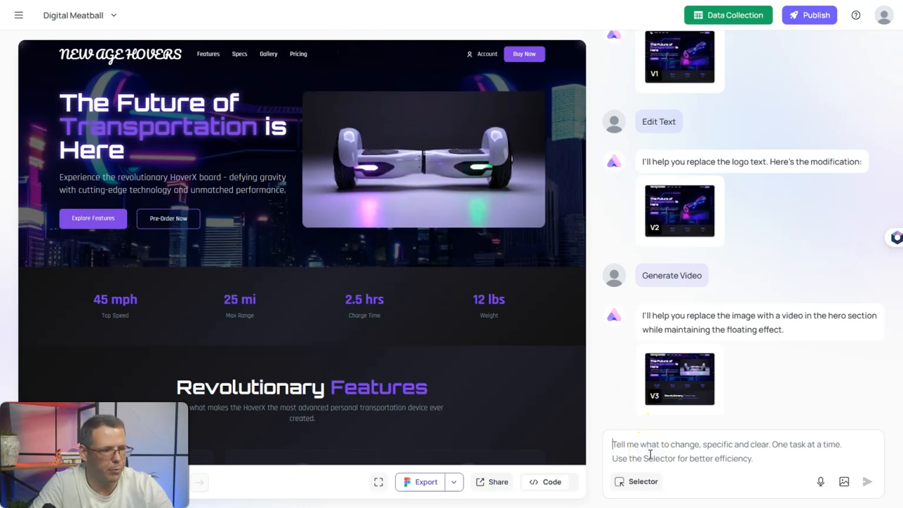
type("Help me add particle effects to the header section that give a feeling of huge sandstorms")
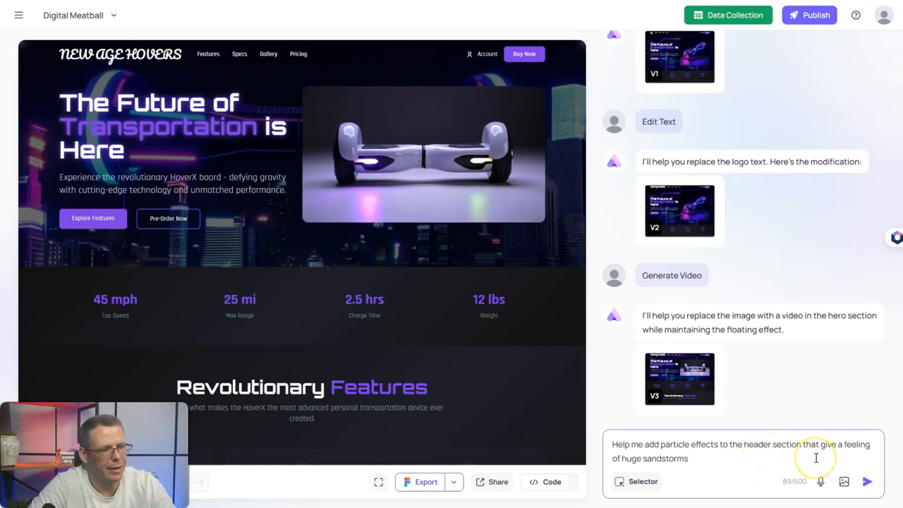
left_click(867, 490)
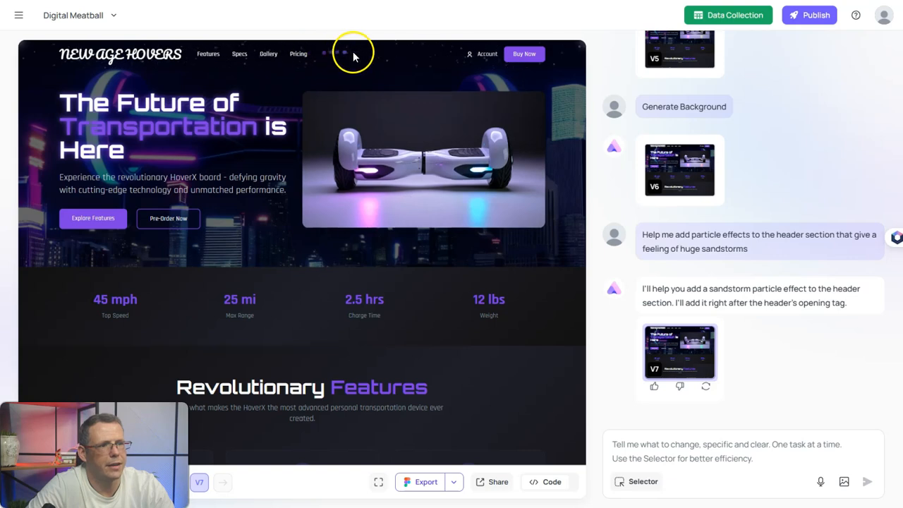
- Send a follow-up asking for a more intense sandstorm with more, faster, larger particles
left_click(639, 438)
type("I want it to be more intense - there should be more particles, moving at a higher speed")
left_click(709, 459)
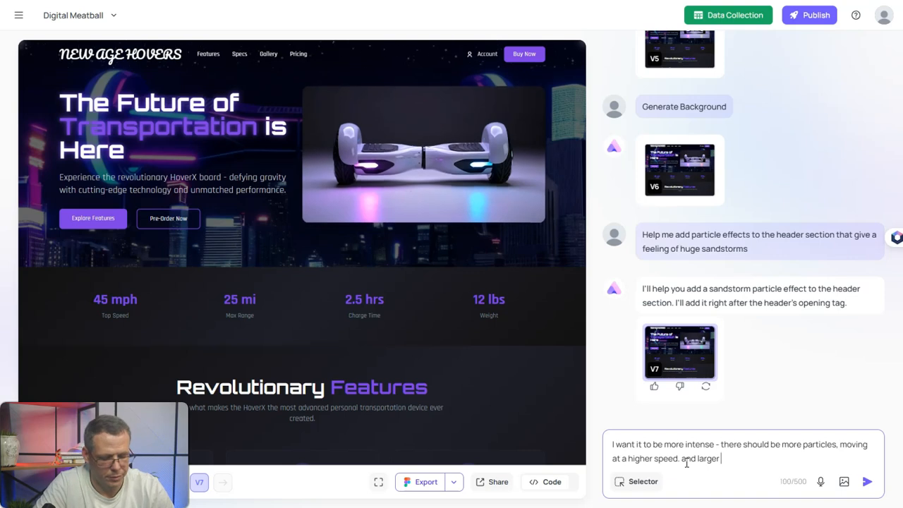
type("cles")
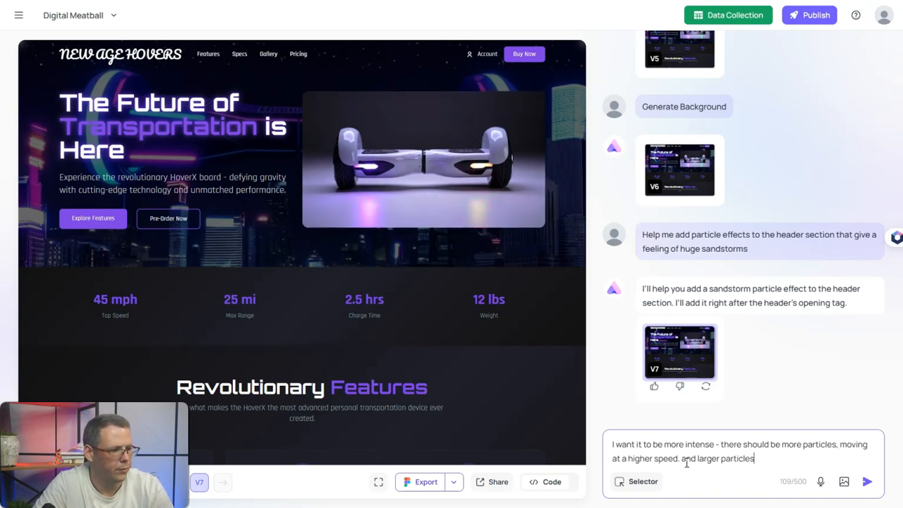
key("Return")
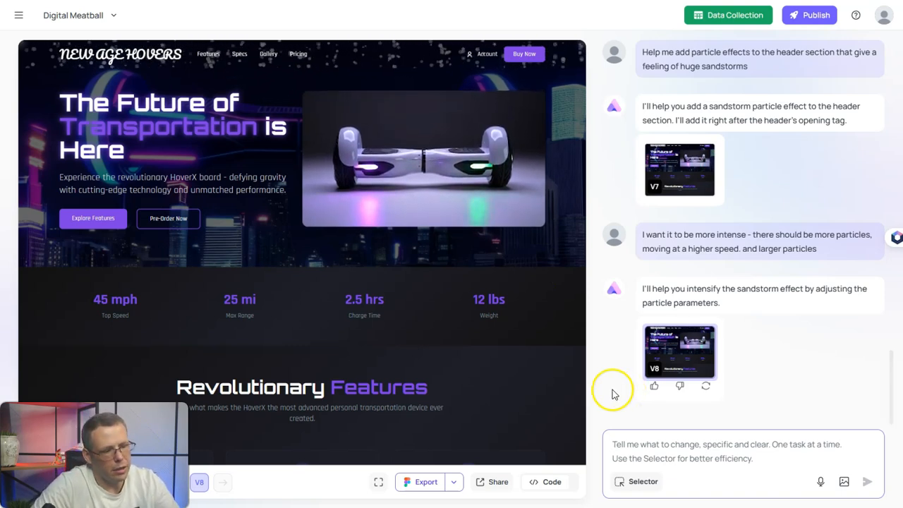
- Open and close the V8 page's HTML code view twice to review it
left_click(546, 487)
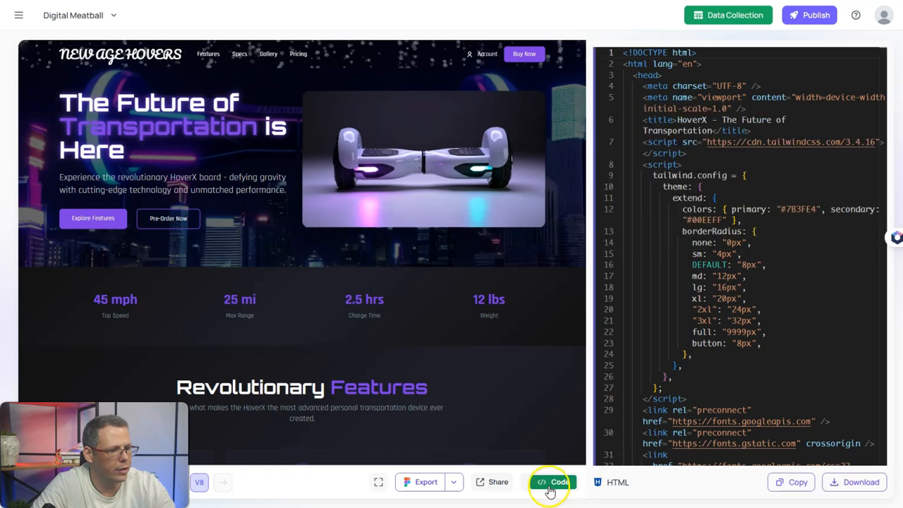
left_click(550, 485)
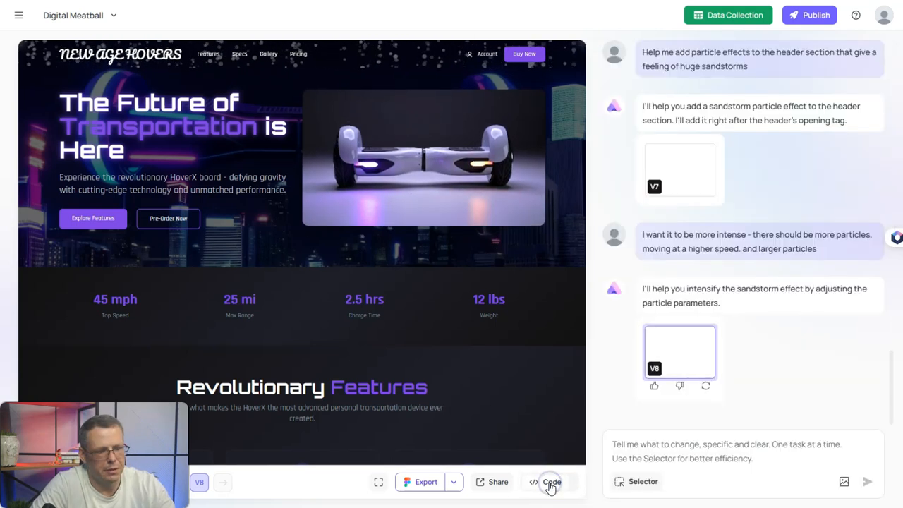
left_click(550, 485)
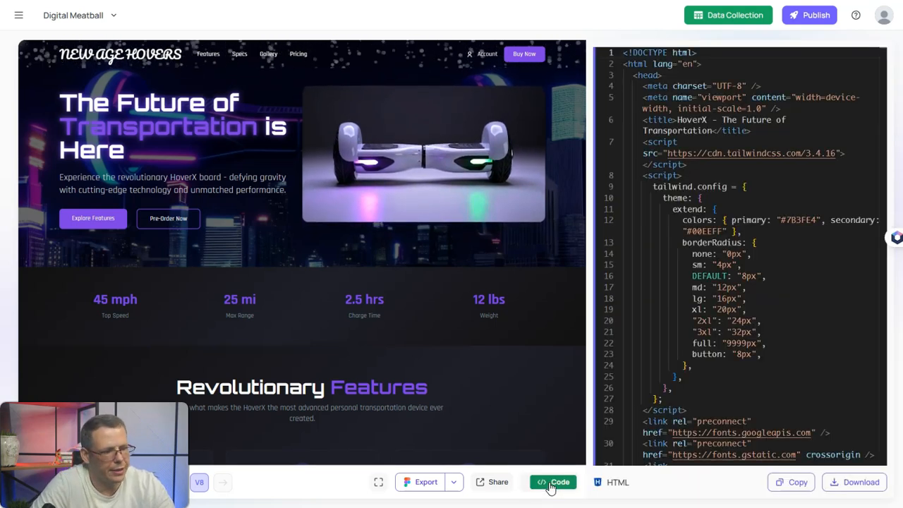
left_click(549, 485)
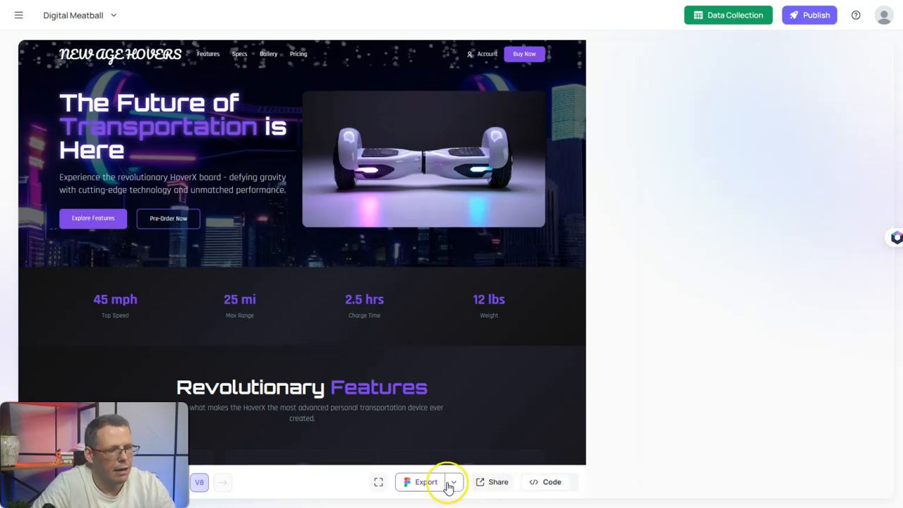
left_click(489, 484)
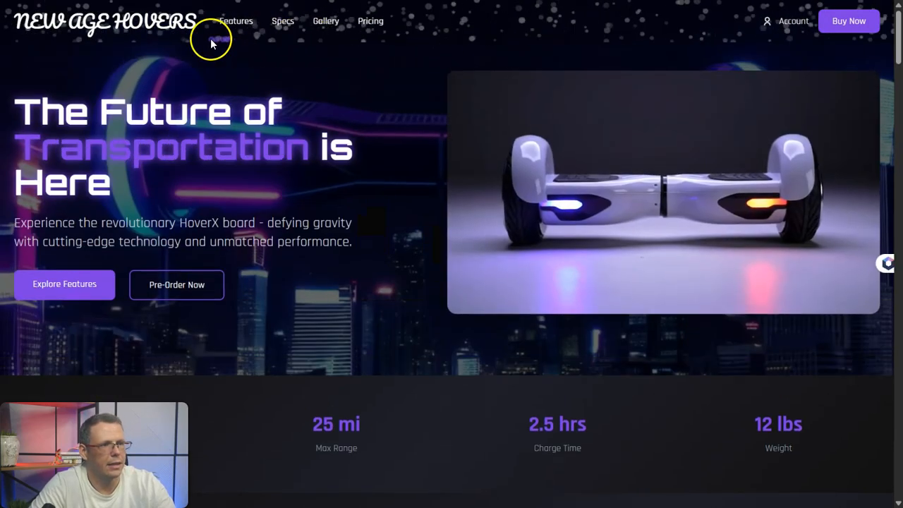
scroll(600, 141, "down", 5)
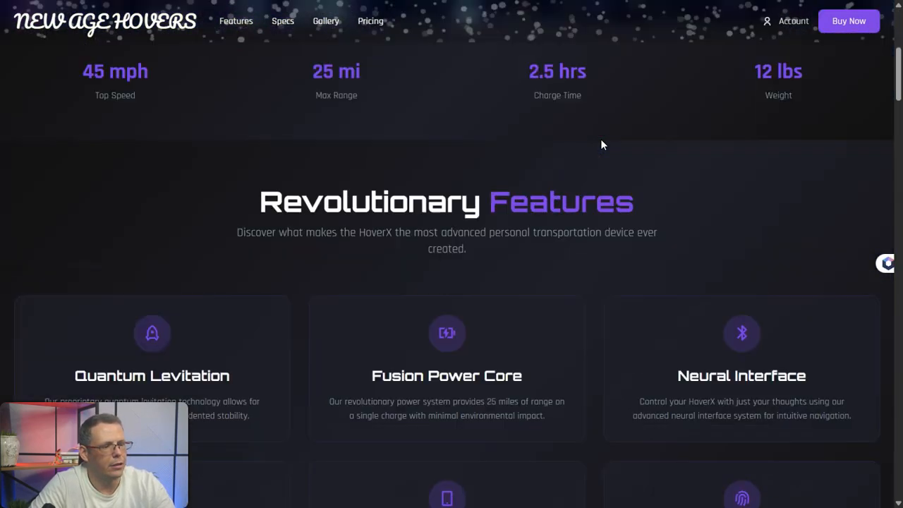
scroll(600, 146, "up", 5)
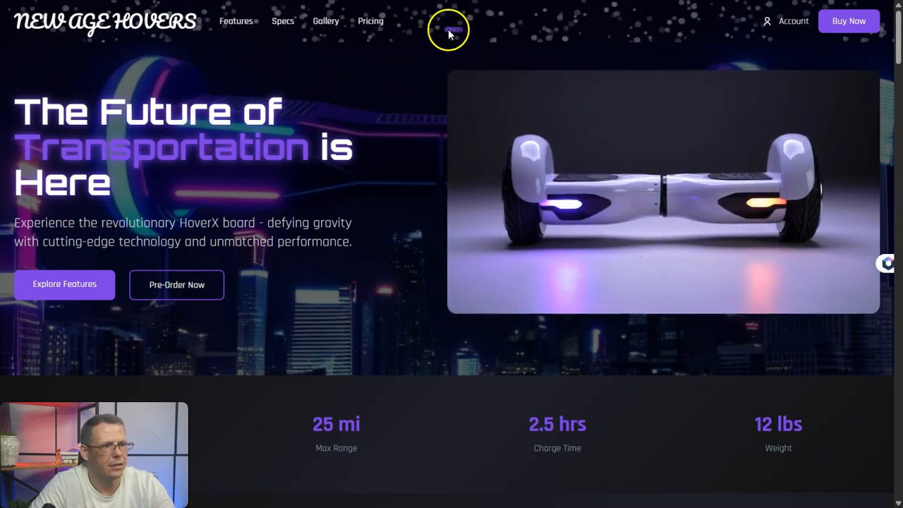
scroll(484, 237, "down", 5)
scroll(484, 237, "down", 3)
scroll(425, 66, "up", 10)
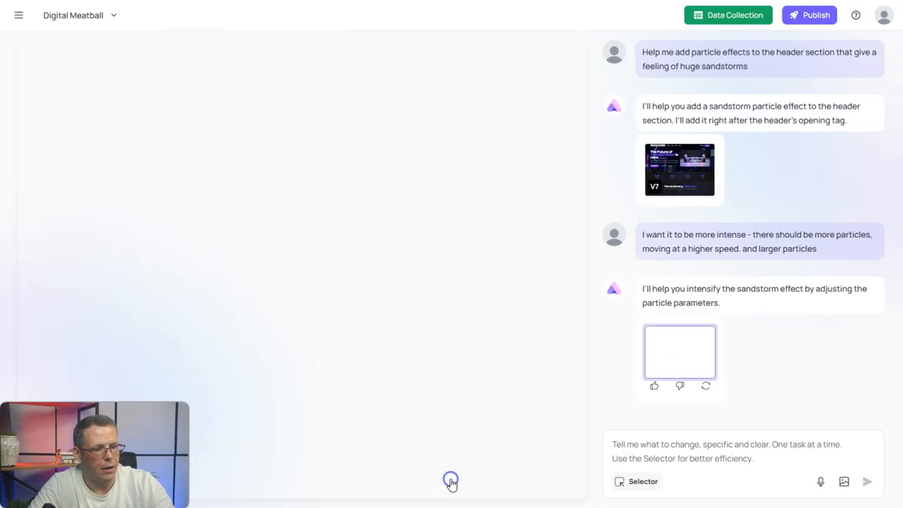
- Export the page to Creatie and copy its file for pasting onto a Creatie canvas
left_click(450, 482)
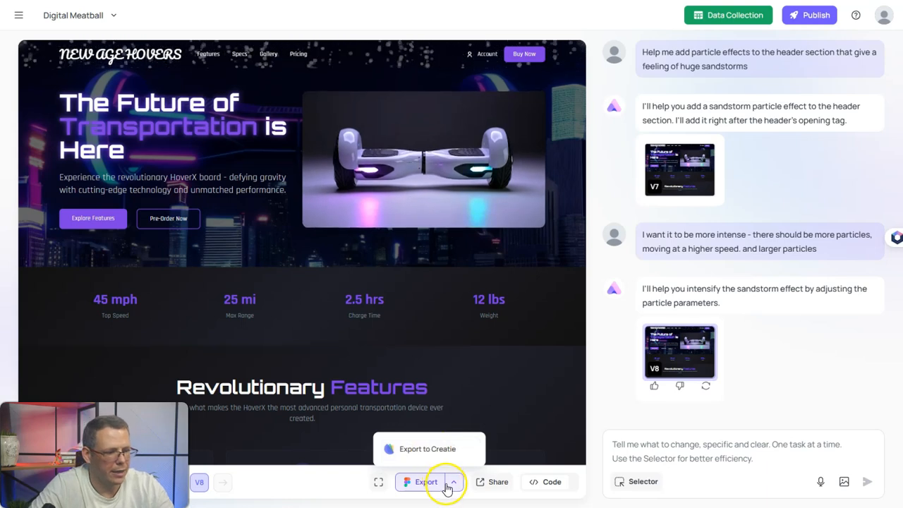
left_click(450, 456)
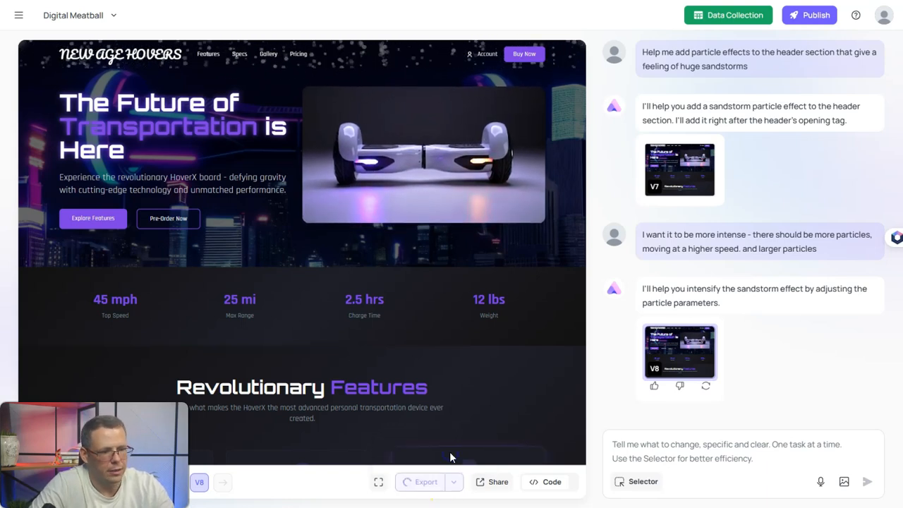
scroll(491, 361, "down", 2)
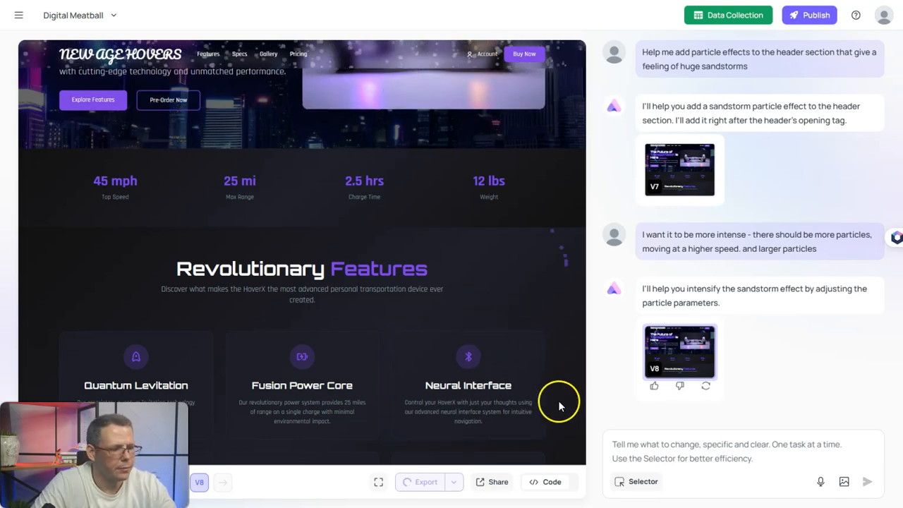
scroll(558, 401, "down", 10)
scroll(434, 284, "down", 15)
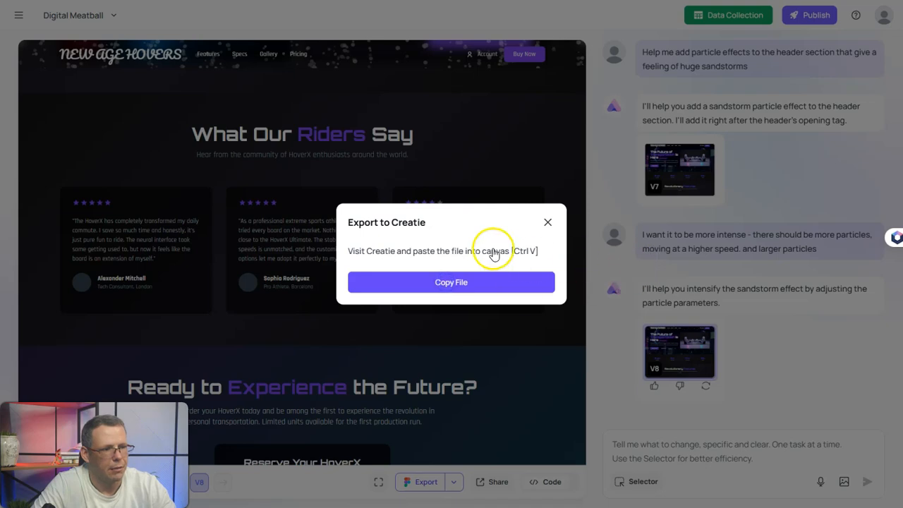
left_click(547, 225)
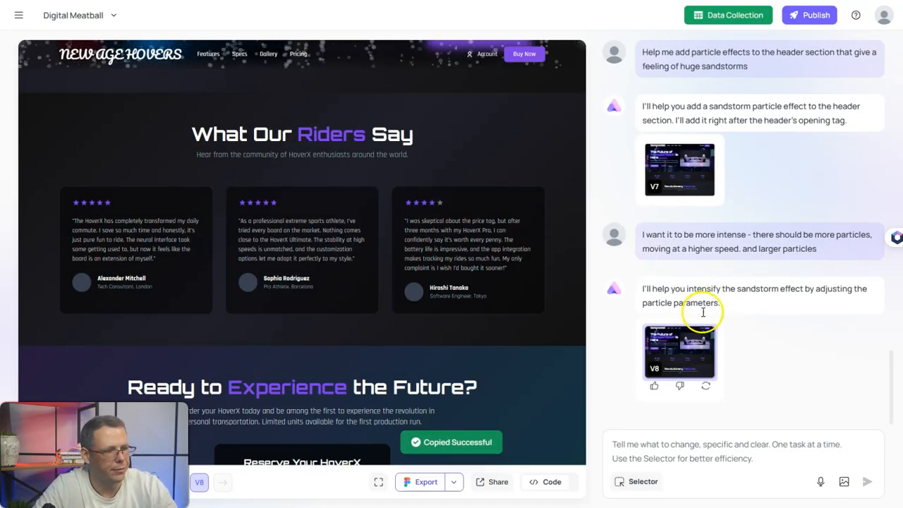
scroll(529, 339, "down", 8)
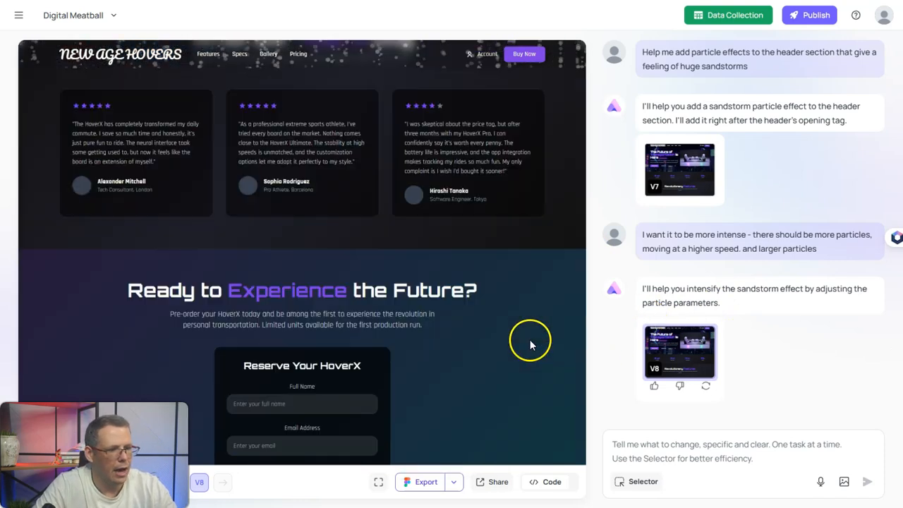
scroll(525, 342, "up", 4)
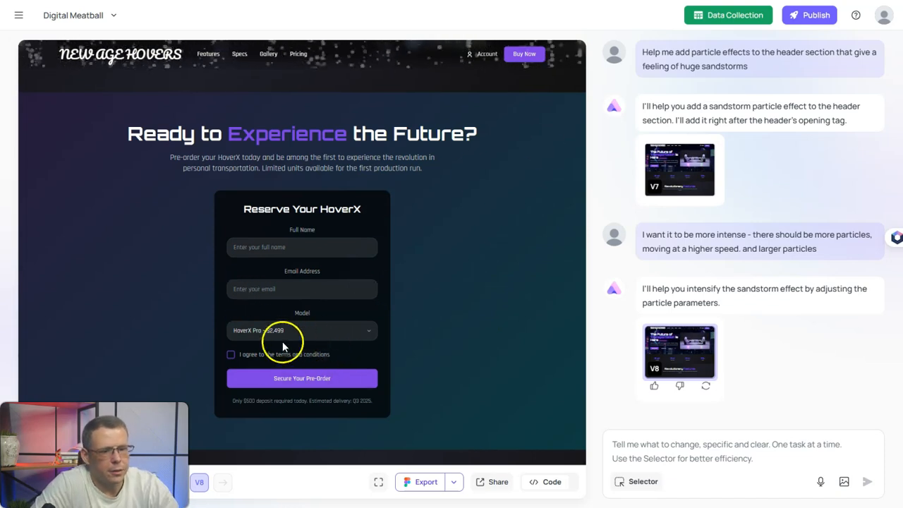
- With the Selector, pick the reservation form's email input field
left_click(619, 483)
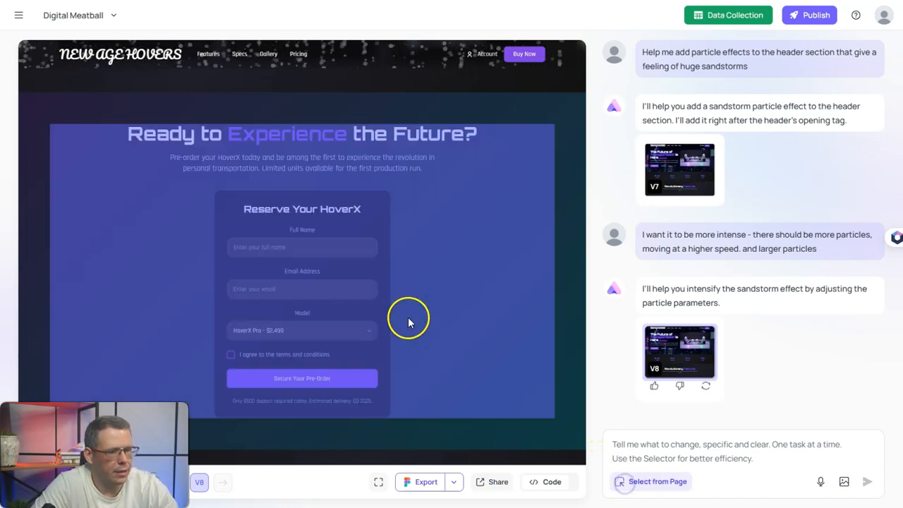
left_click(291, 234)
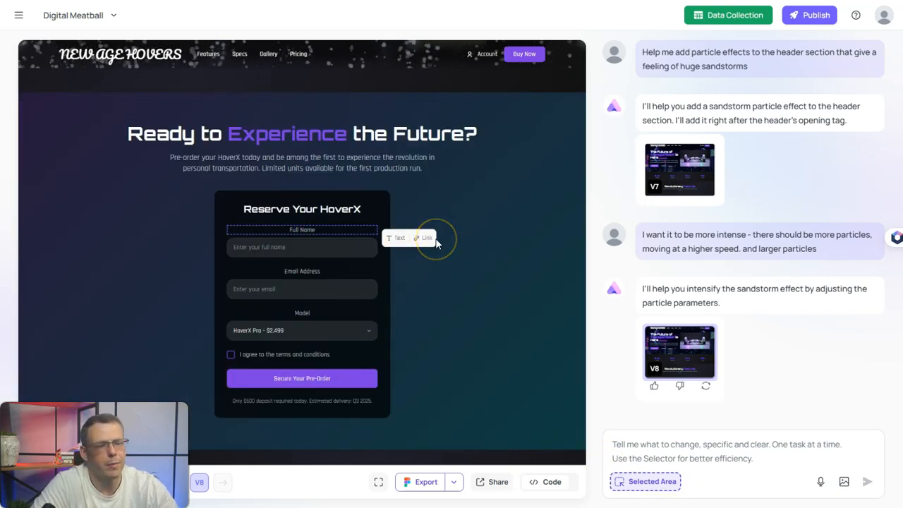
left_click(307, 273)
left_click(310, 299)
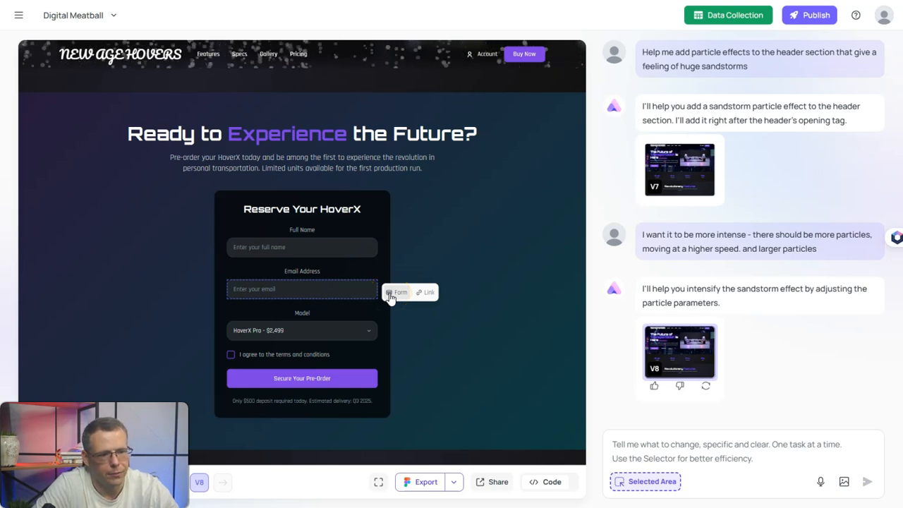
- Link the form to the existing TEST collection form, save, and let generation continue
left_click(390, 295)
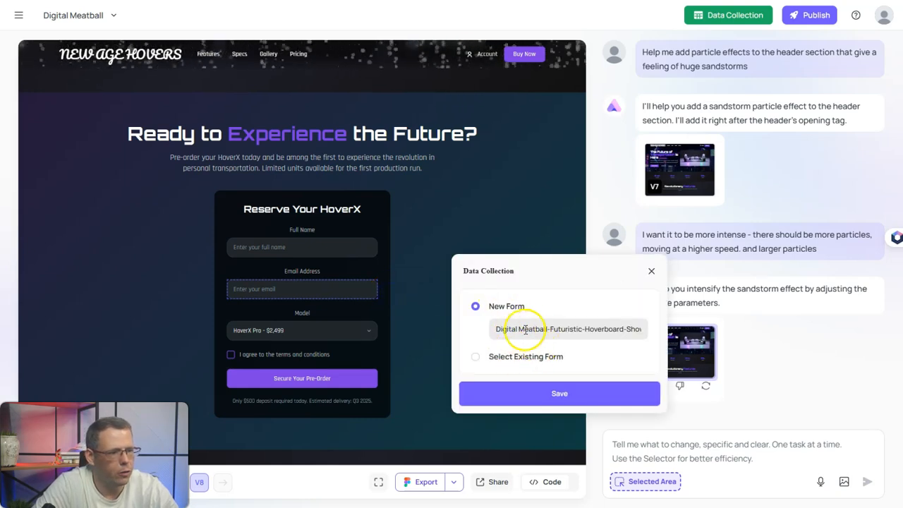
left_click(484, 359)
left_click(545, 351)
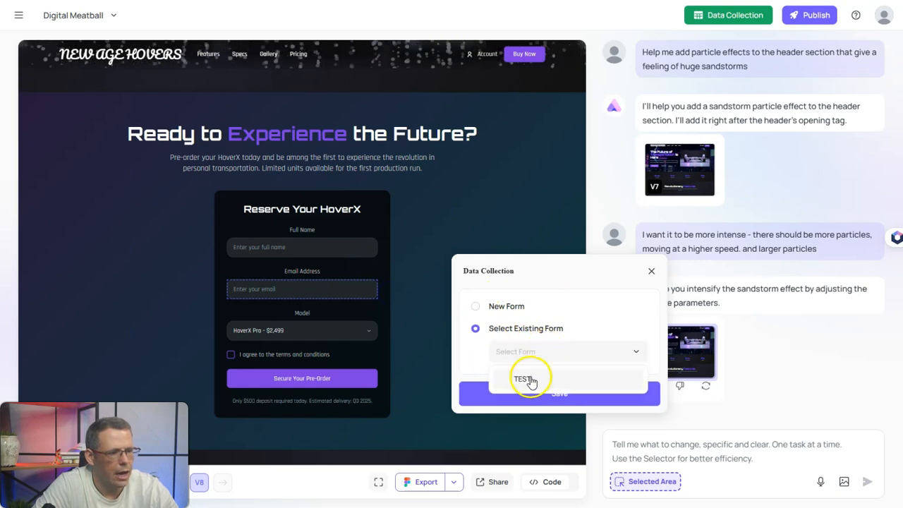
left_click(531, 379)
left_click(556, 393)
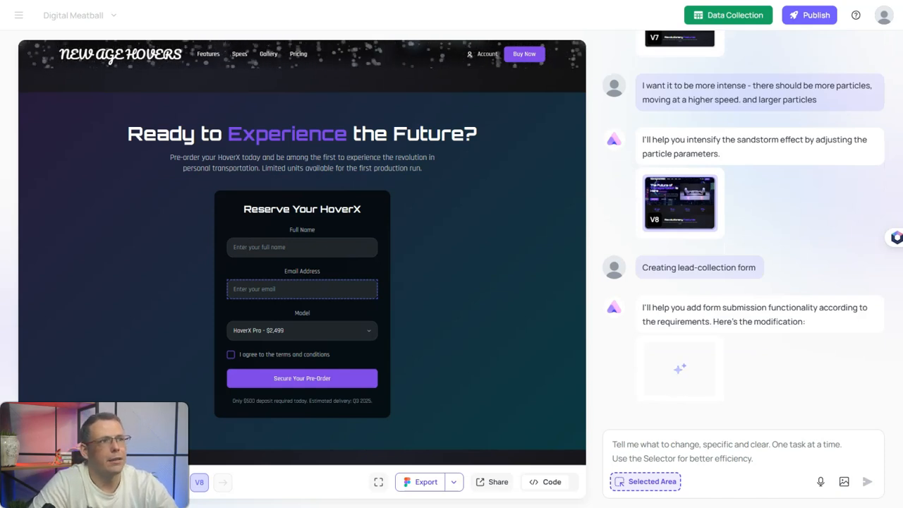
left_click(702, 10)
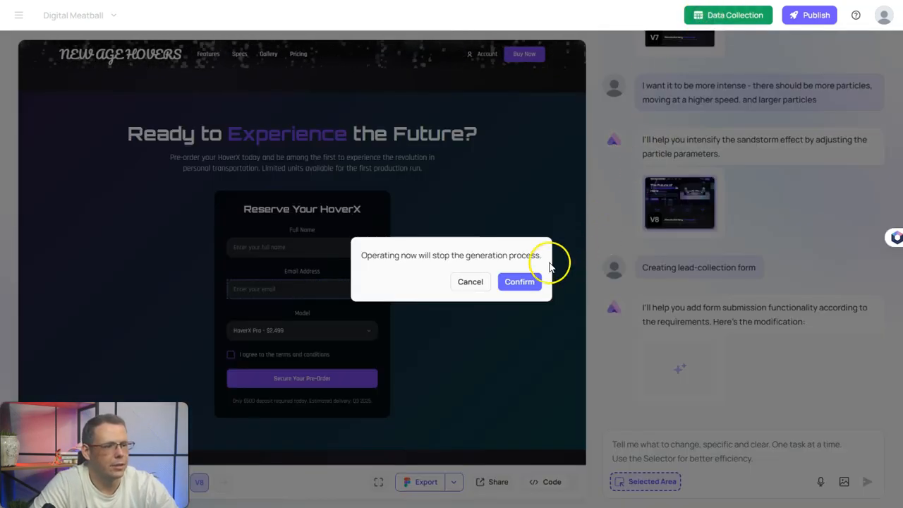
left_click(470, 282)
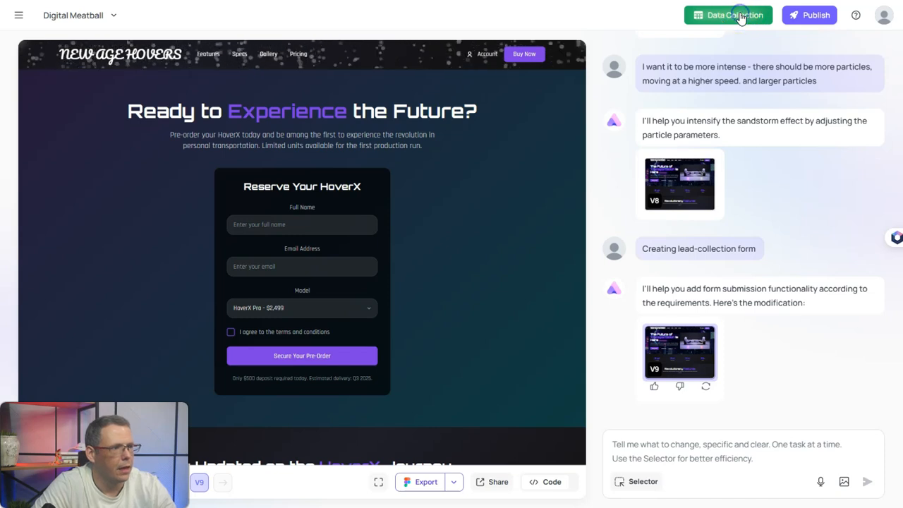
left_click(720, 24)
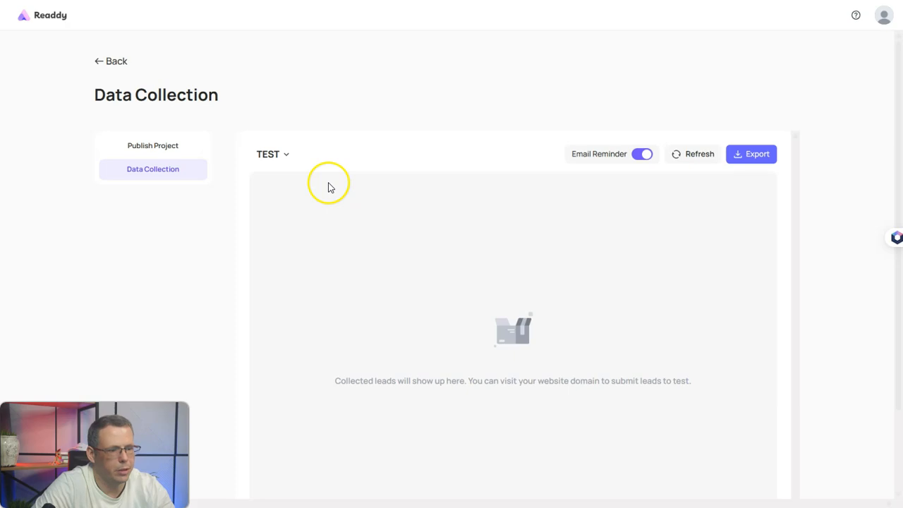
left_click(286, 156)
left_click(284, 156)
left_click(115, 62)
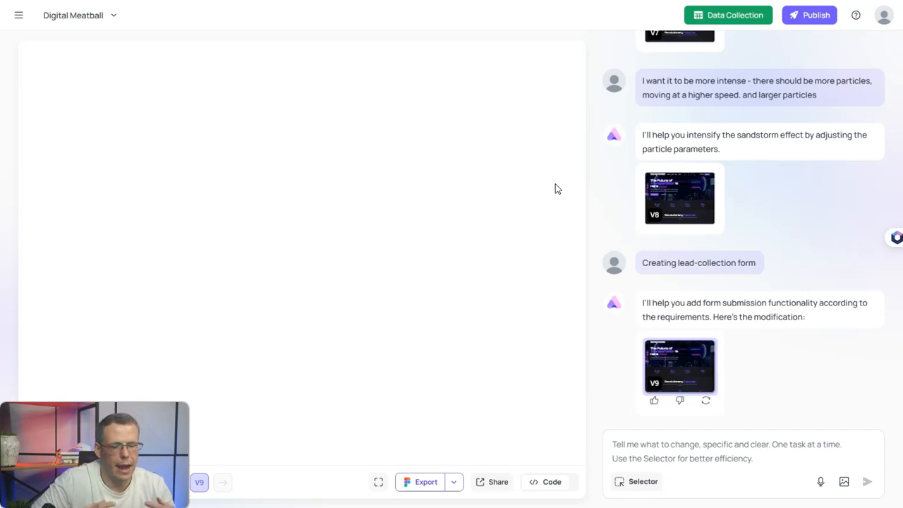
- Select the form's Full Name label, replace its text with 'Your name', and save
scroll(382, 293, "down", 10)
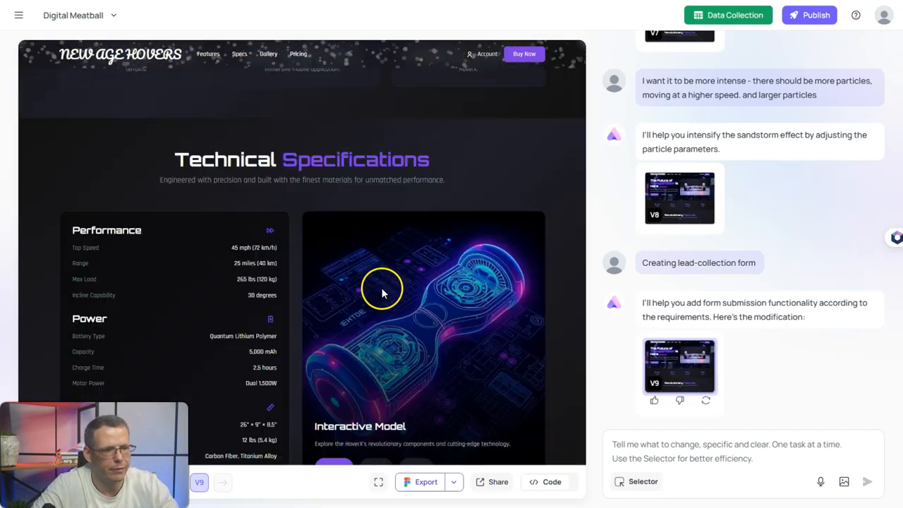
scroll(381, 293, "down", 15)
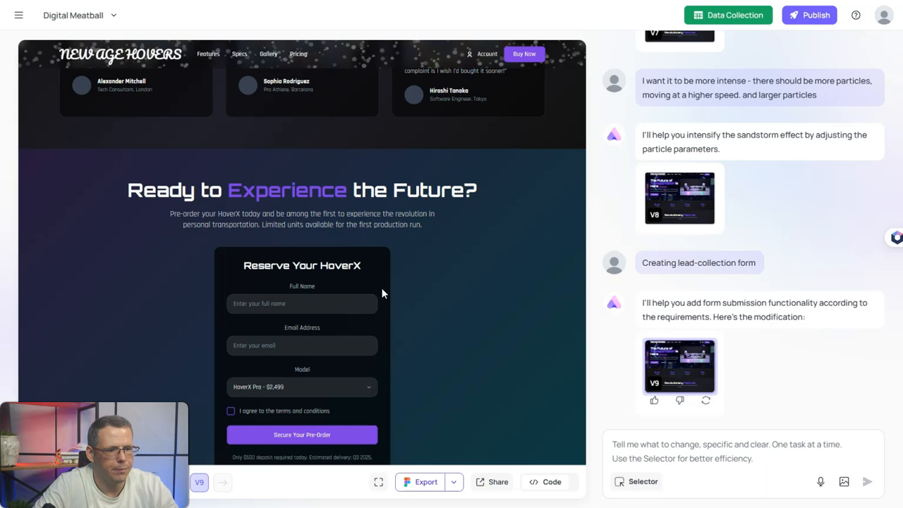
scroll(382, 293, "down", 3)
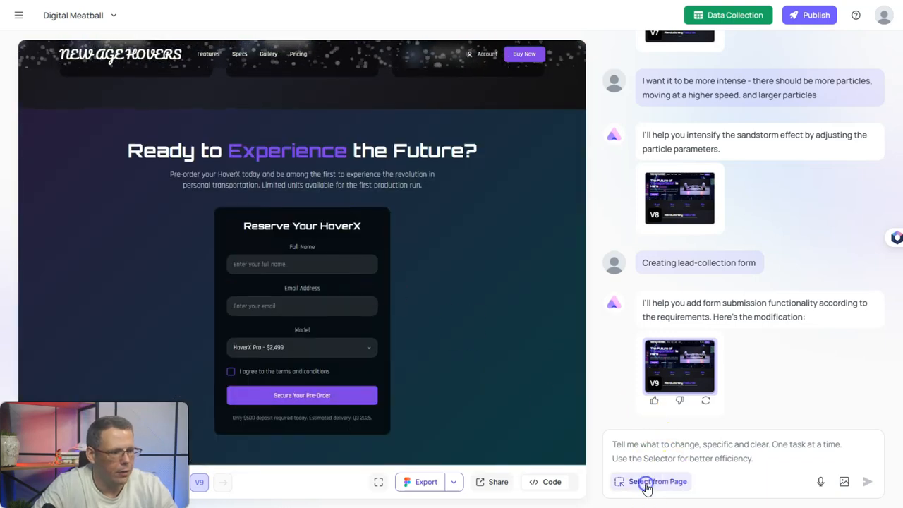
left_click(645, 482)
left_click(299, 254)
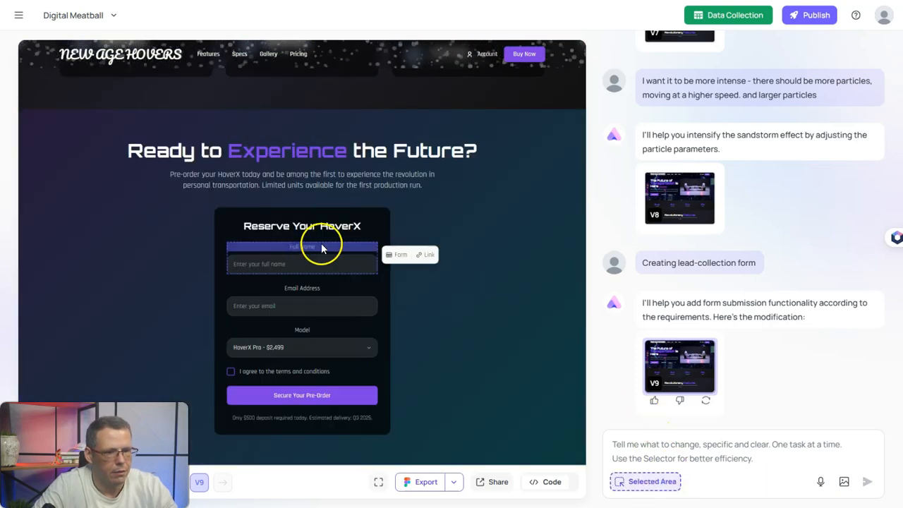
left_click(304, 247)
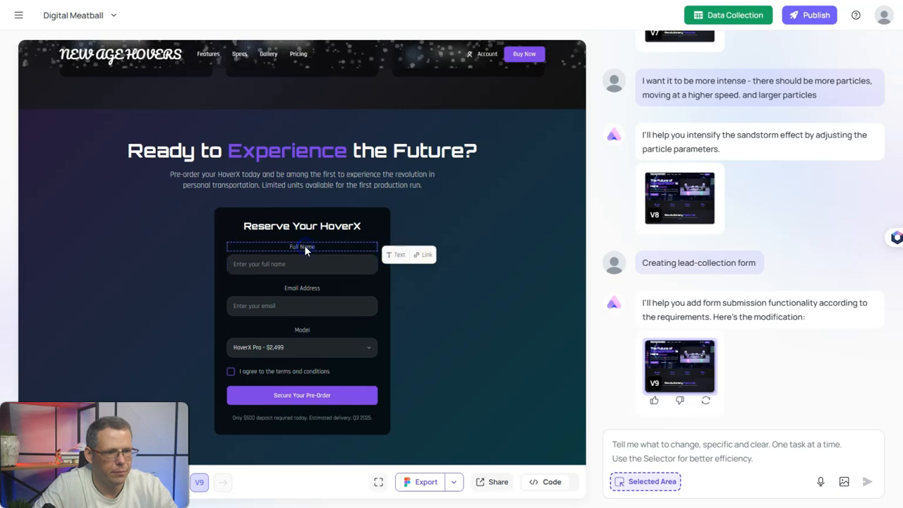
left_click(396, 253)
left_click_drag(510, 304, 451, 308)
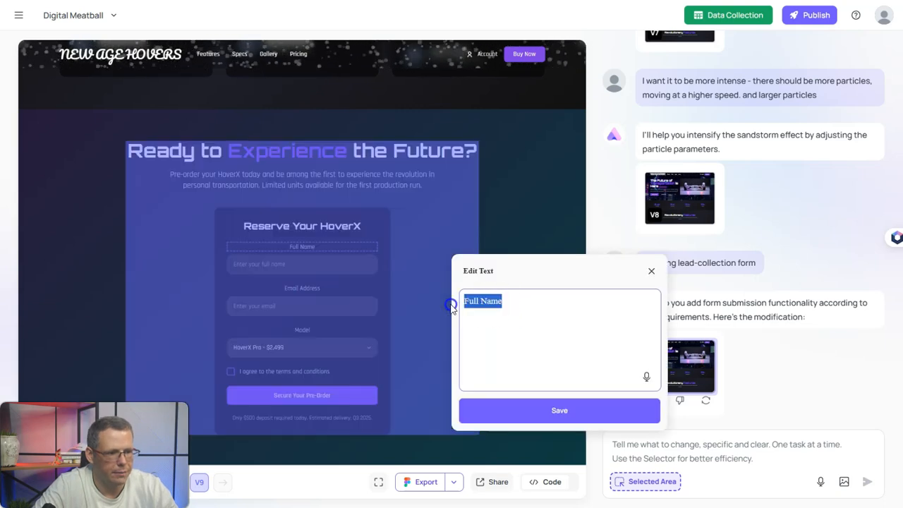
key("BackSpace")
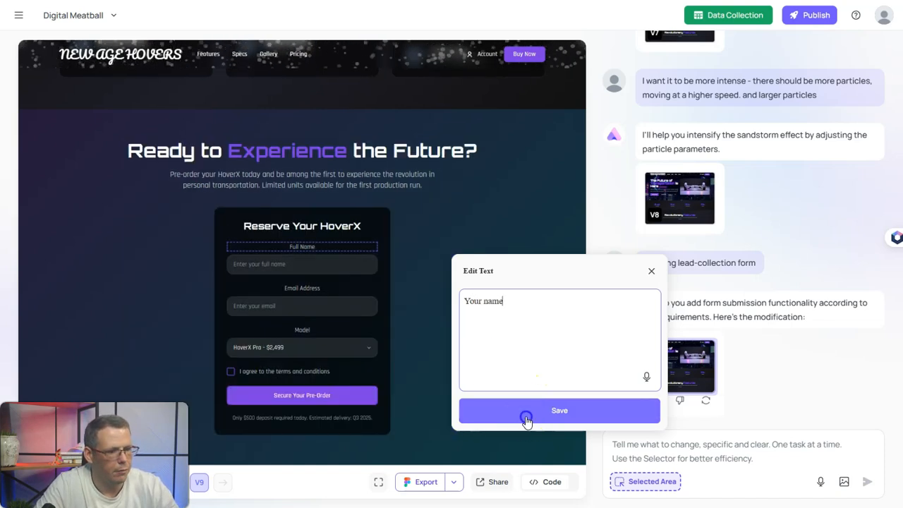
left_click(526, 416)
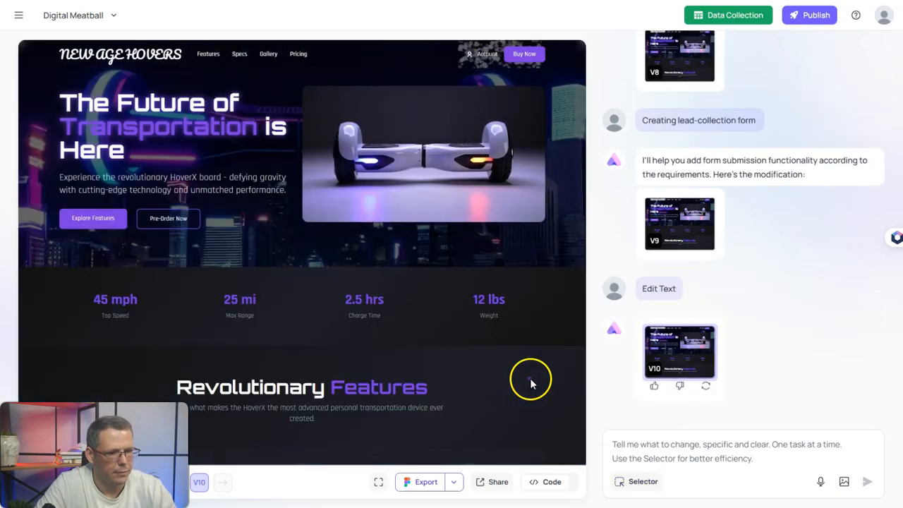
- Fill the test form's name and email fields with sample contact details
scroll(470, 329, "down", 15)
scroll(471, 337, "down", 15)
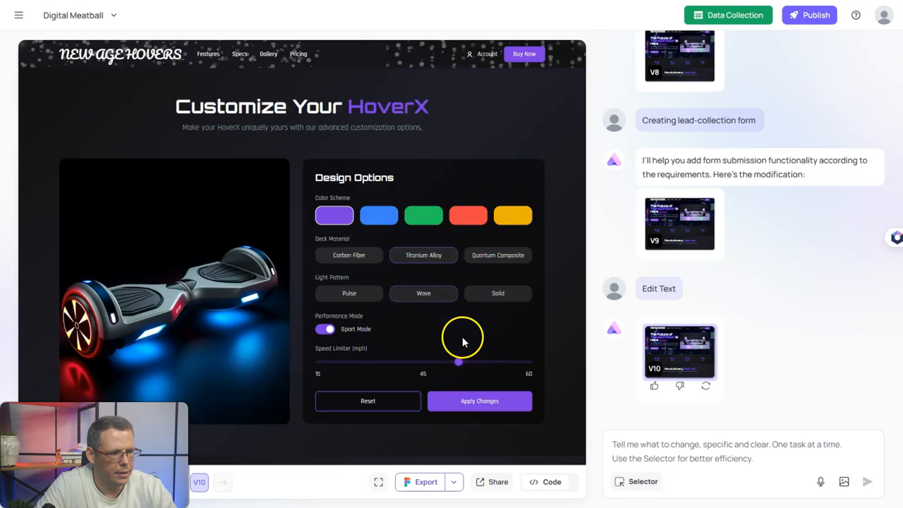
scroll(462, 337, "up", 3)
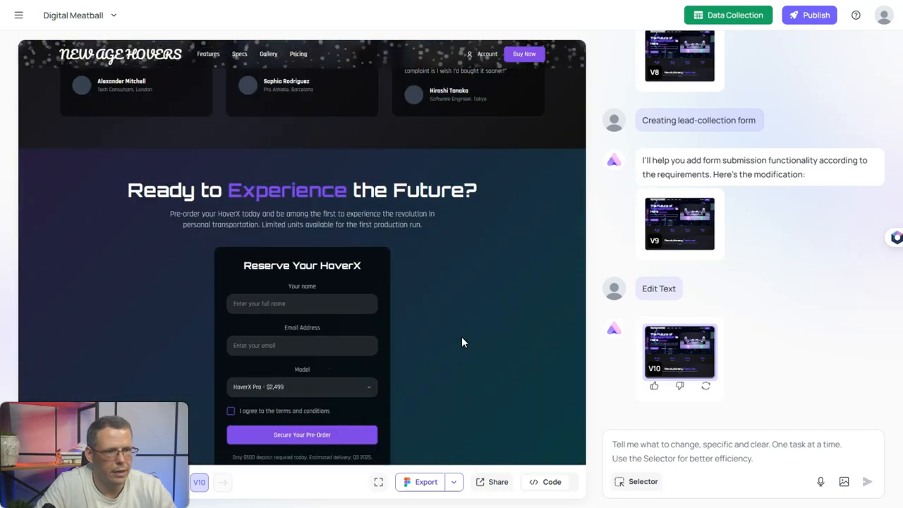
left_click(283, 303)
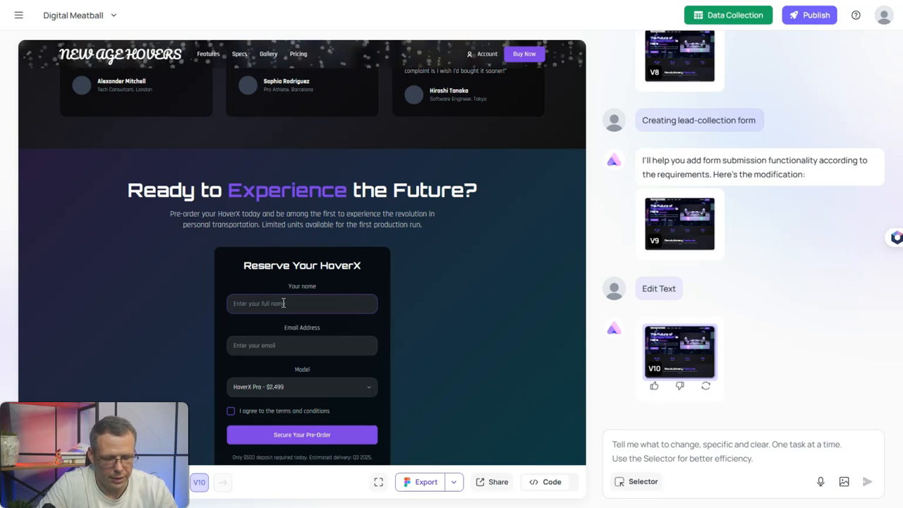
left_click(271, 345)
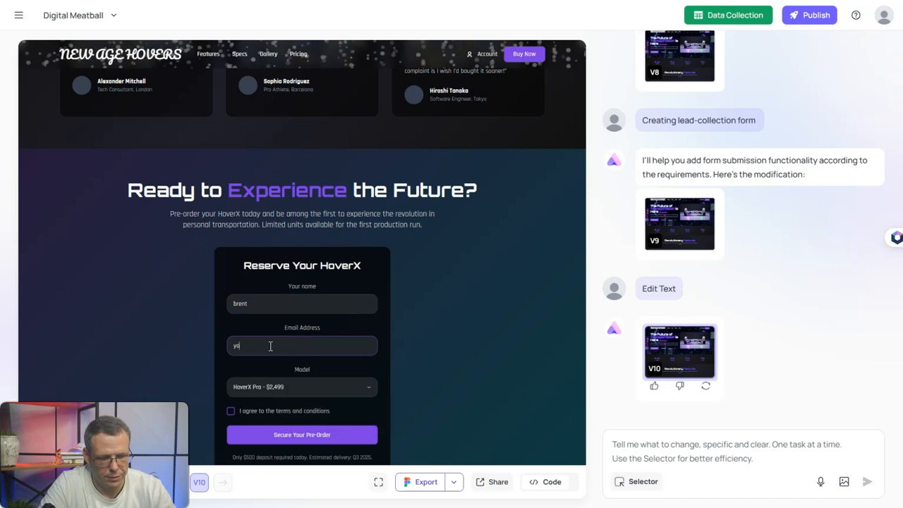
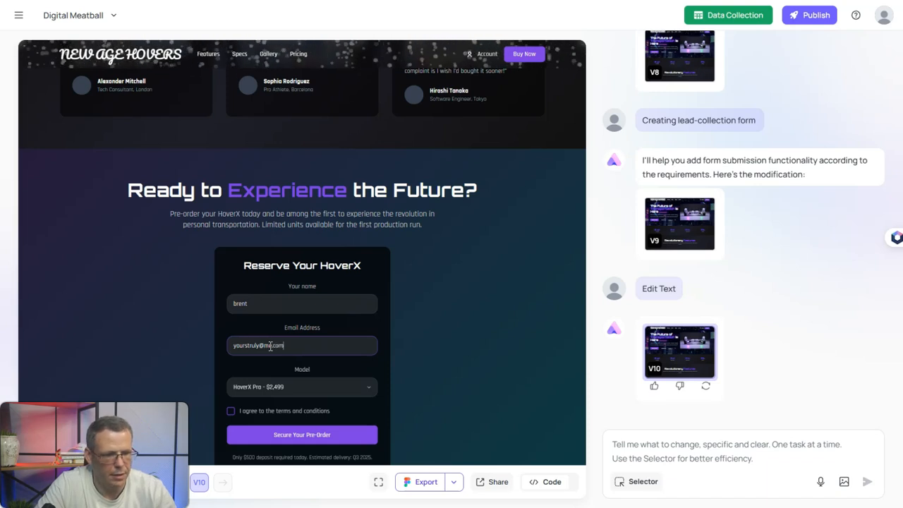
- Choose the HoverX Lite model, accept the terms, and submit the test pre-order
left_click(291, 401)
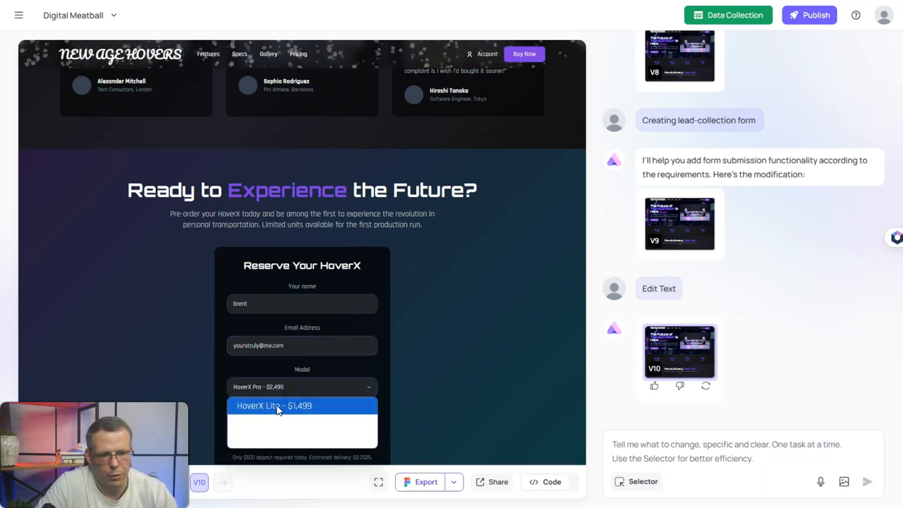
left_click(324, 410)
left_click(277, 411)
left_click(364, 432)
scroll(410, 387, "down", 2)
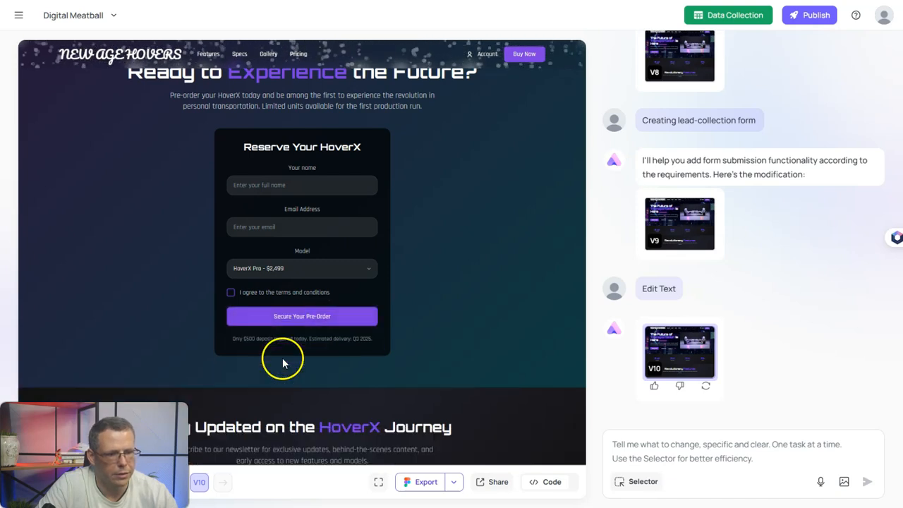
- Open the Data Collection page to view the TEST form's collected leads
left_click(698, 19)
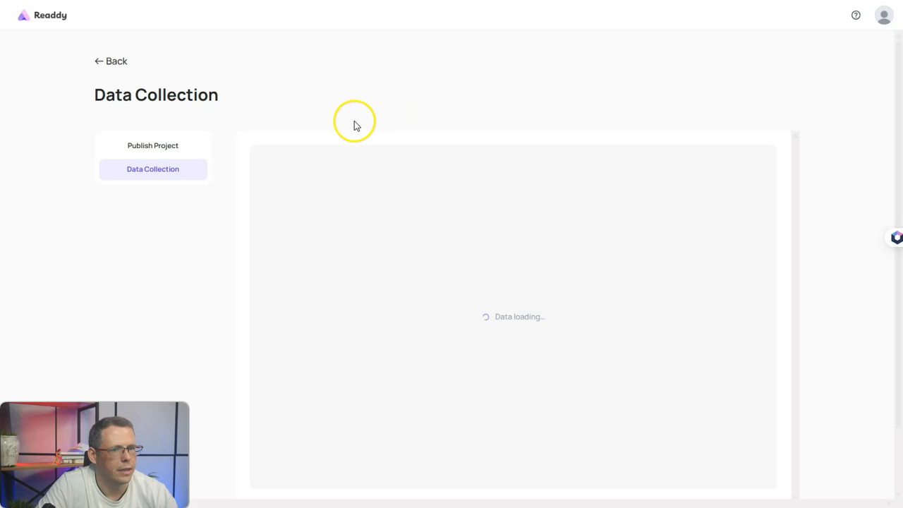